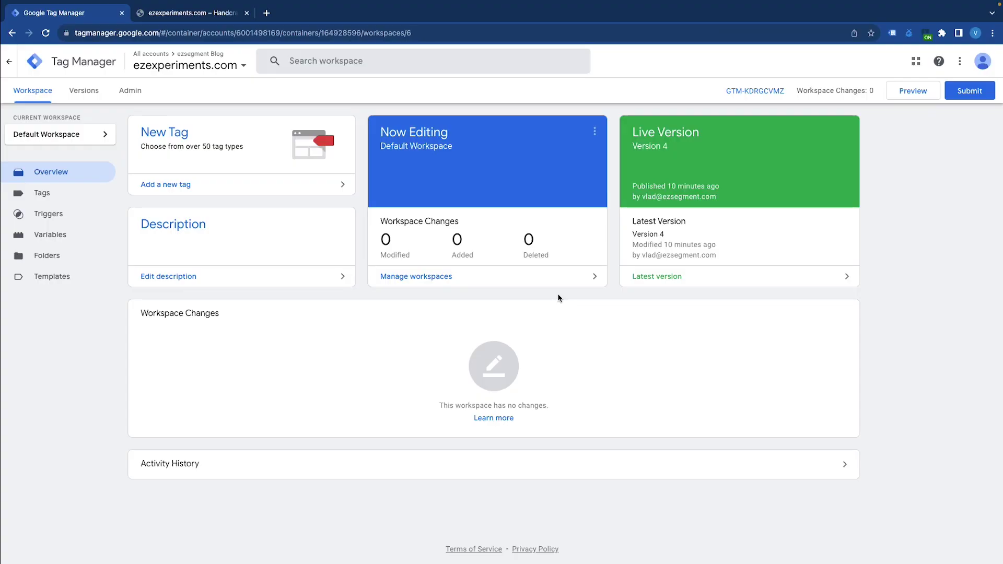
# Step: Create a new trigger of type Scroll Depth, under User Engagement
pyautogui.click(56, 219)
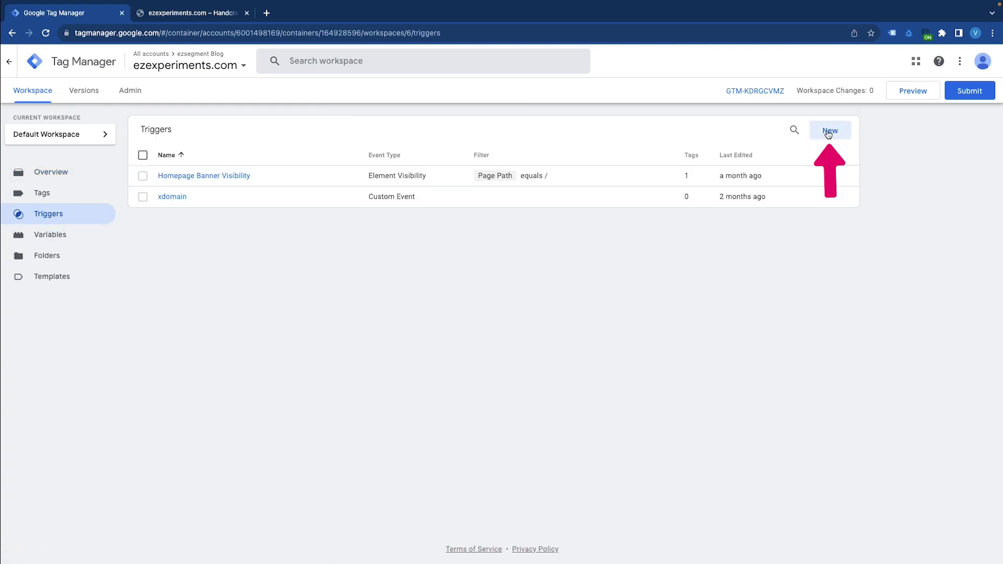
pyautogui.click(829, 134)
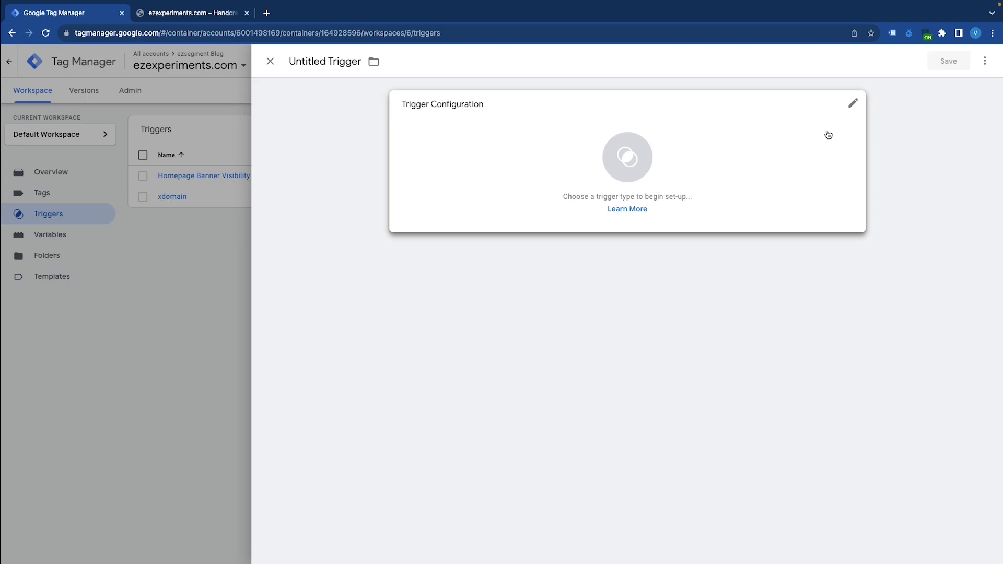
pyautogui.click(715, 137)
pyautogui.scroll(-1, 798, 325)
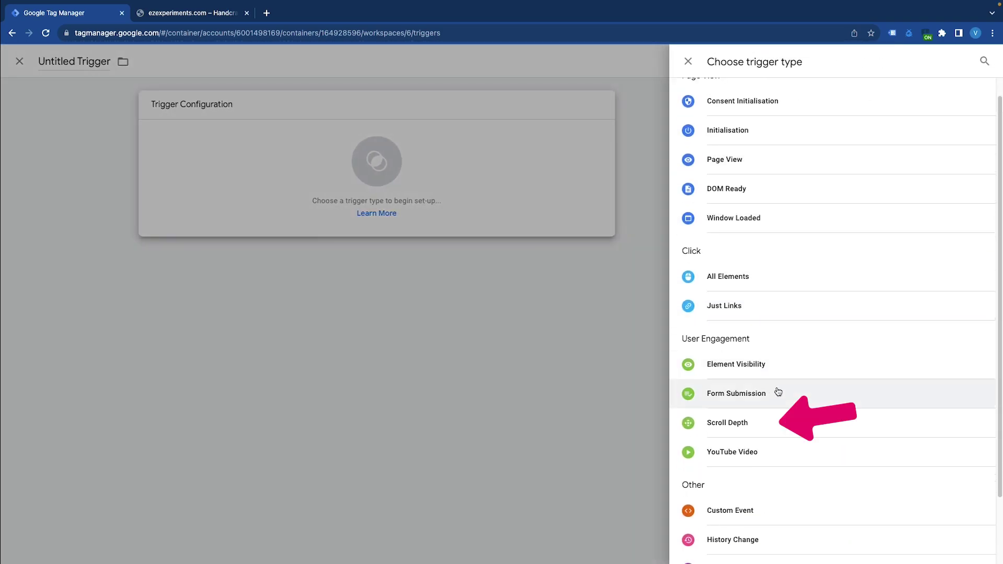
pyautogui.click(763, 421)
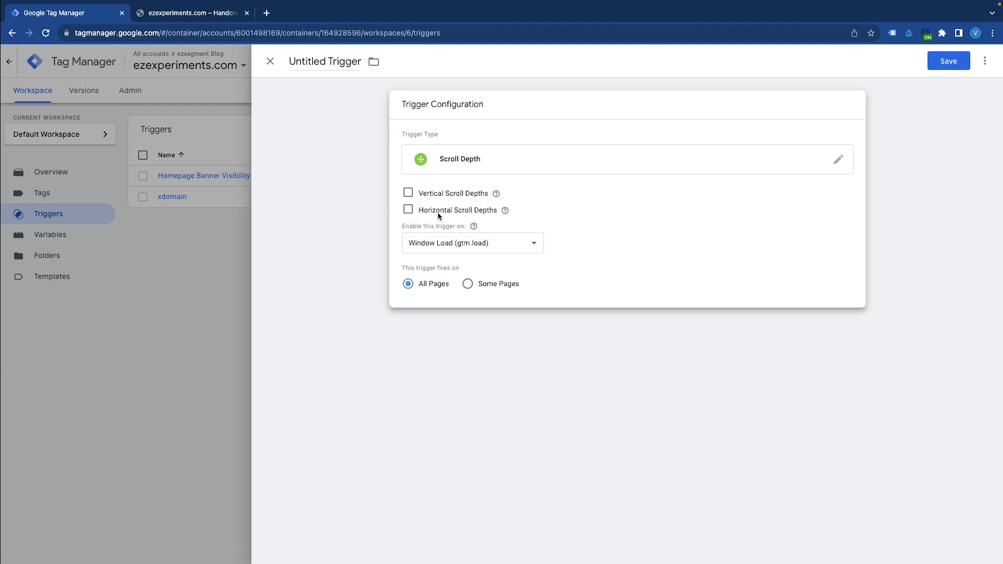
# Step: Enable Vertical Scroll Depths with percentages 25,50,75,90
pyautogui.click(408, 194)
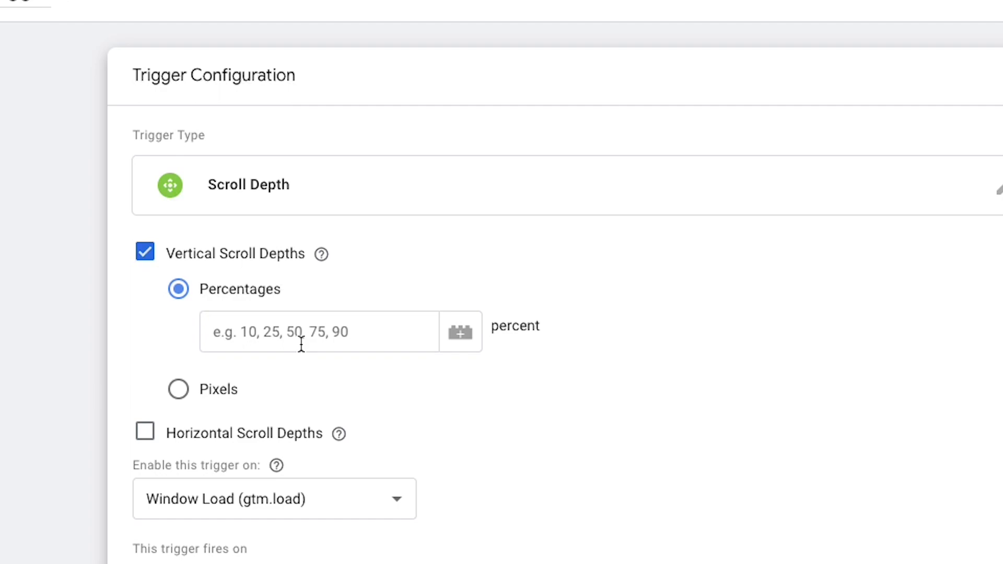
pyautogui.click(301, 345)
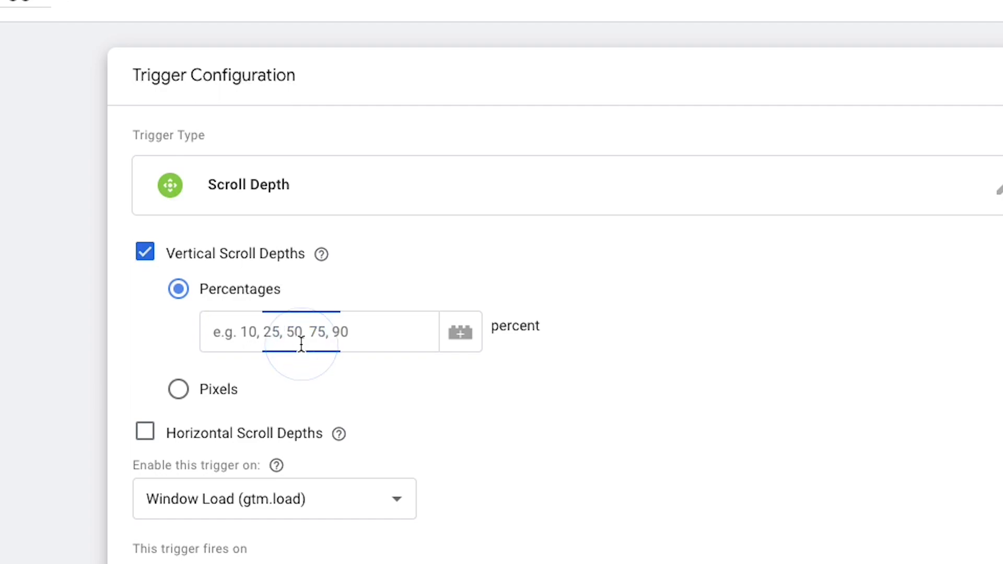
pyautogui.write('25,50,75,')
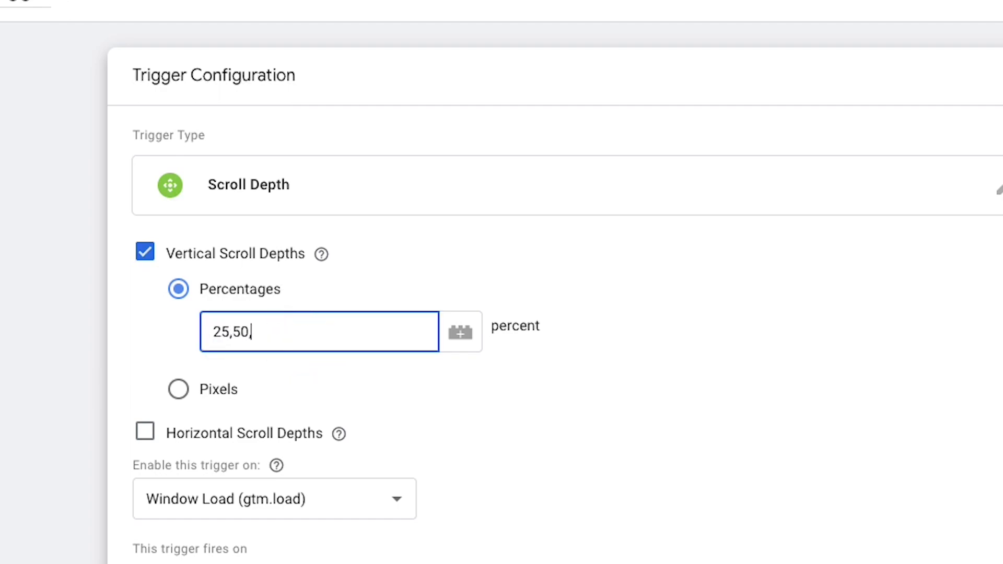
pyautogui.write('90')
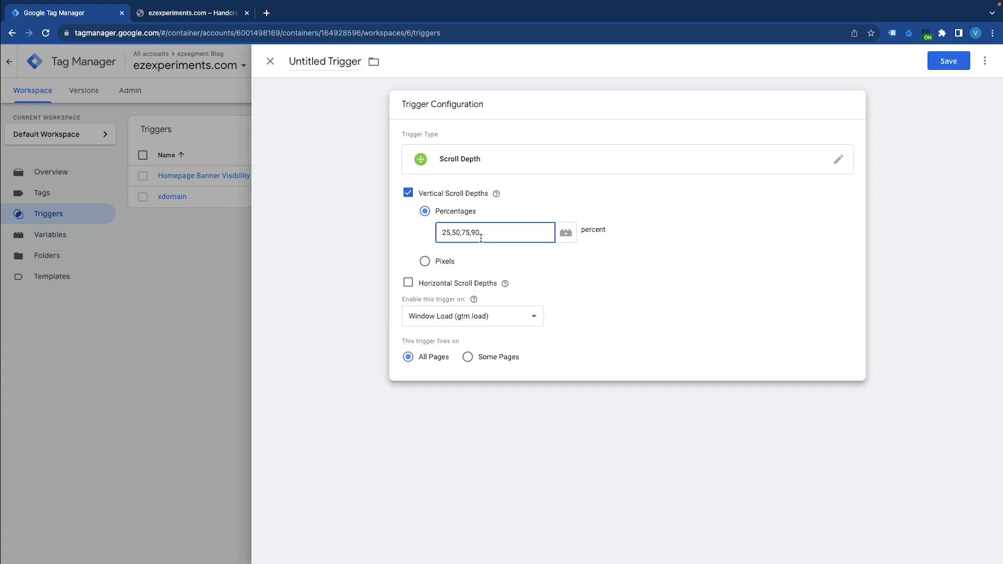
pyautogui.write(',')
# Step: Keep the trigger firing on All Pages, name it 'Scroll Depth' and save it
pyautogui.click(547, 360)
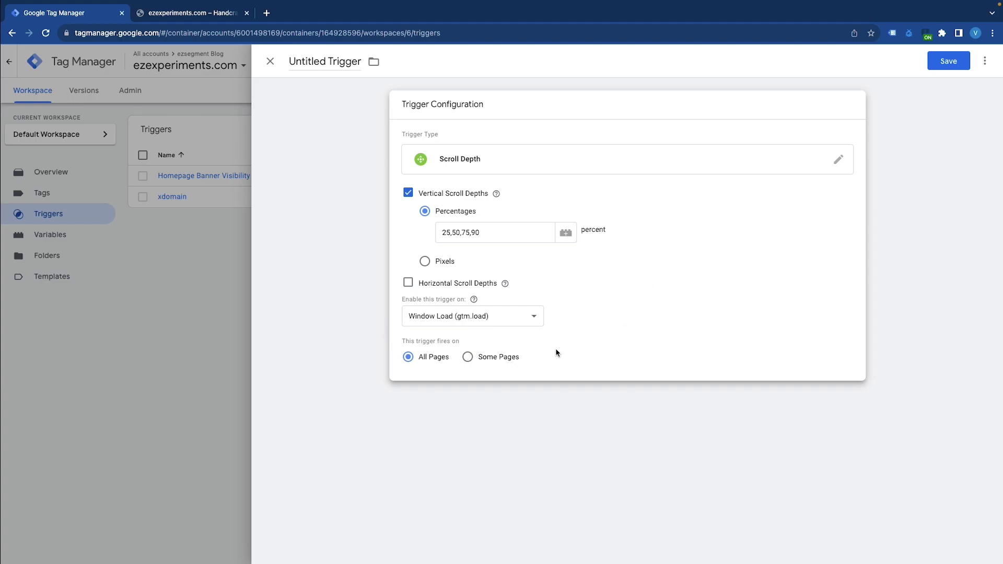
pyautogui.click(468, 357)
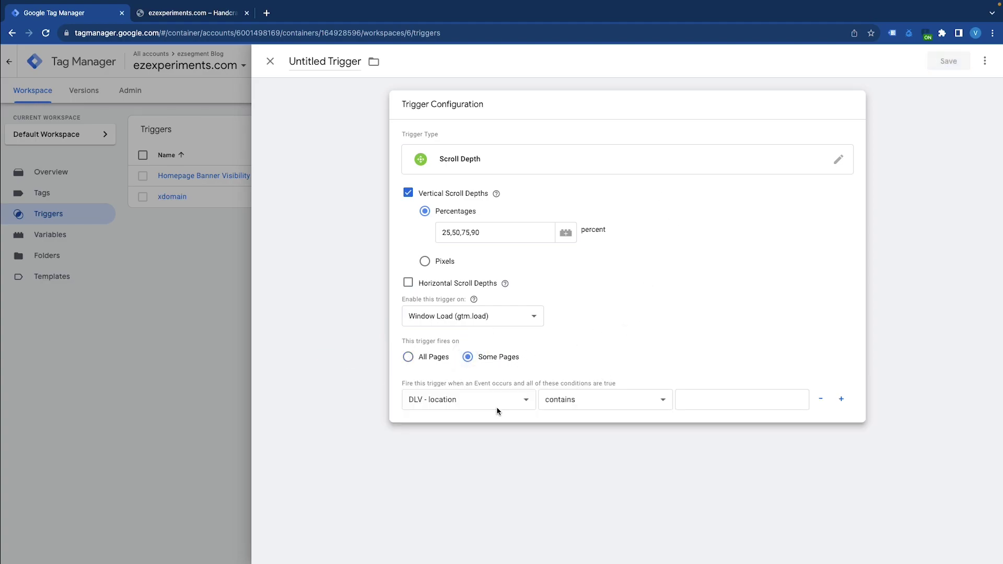
pyautogui.click(526, 400)
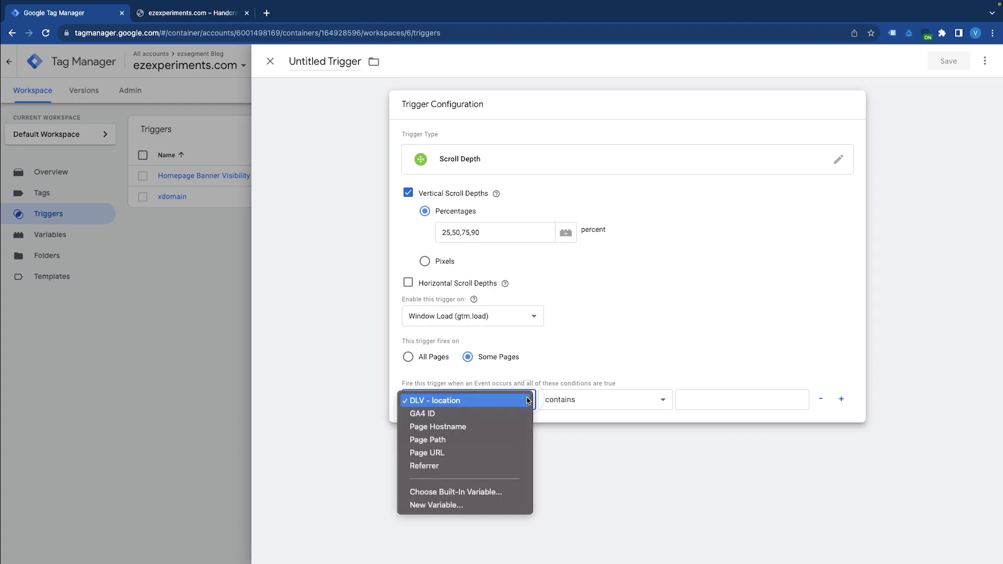
pyautogui.click(554, 366)
pyautogui.click(408, 358)
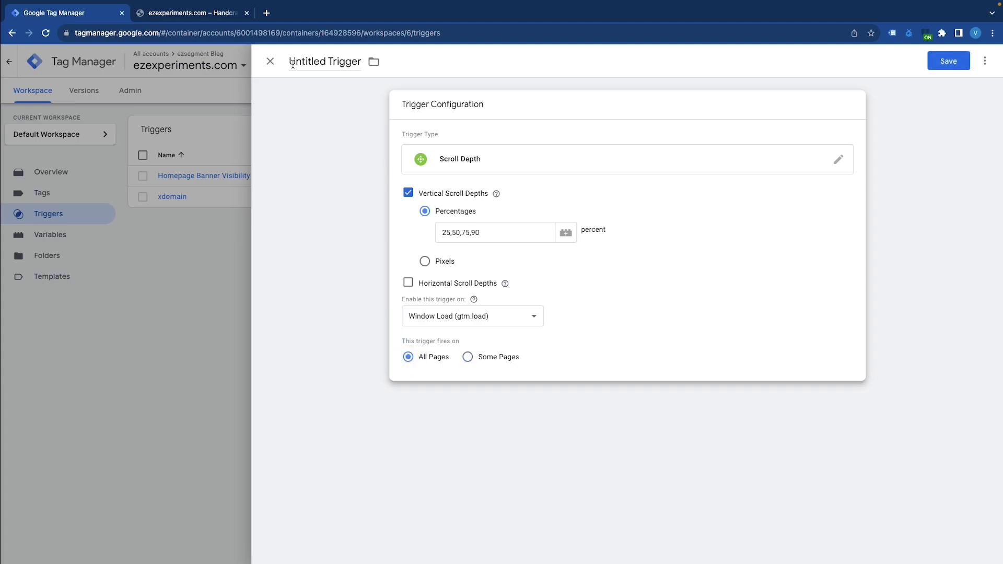
pyautogui.click(332, 61)
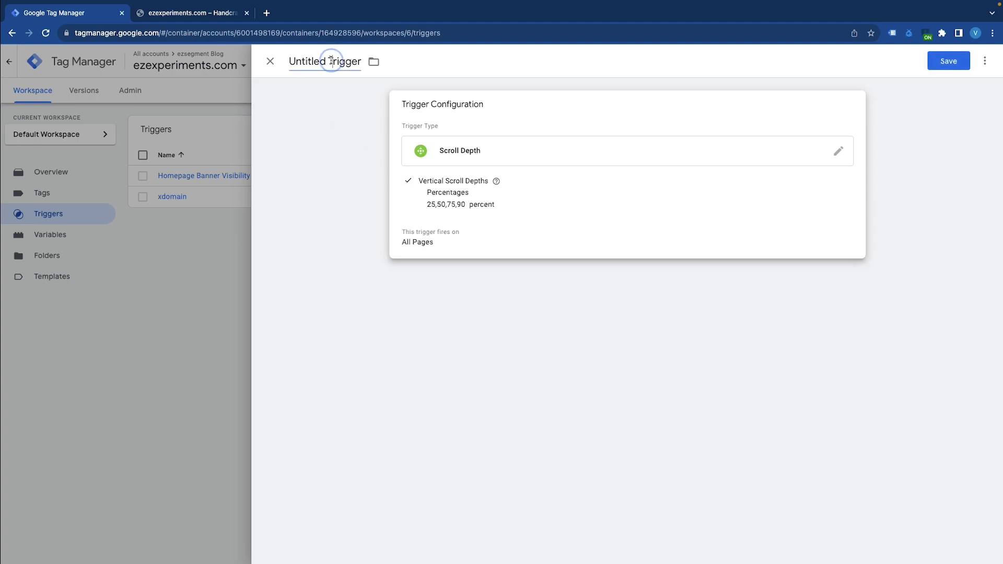
pyautogui.click(948, 61)
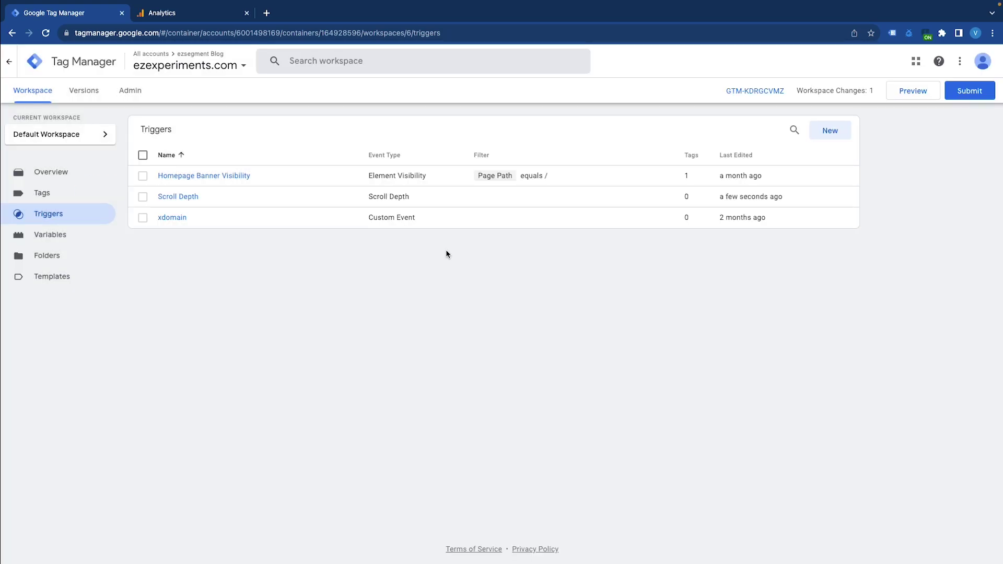
# Step: Create a new tag of type Google Analytics GA4 Event
pyautogui.click(52, 196)
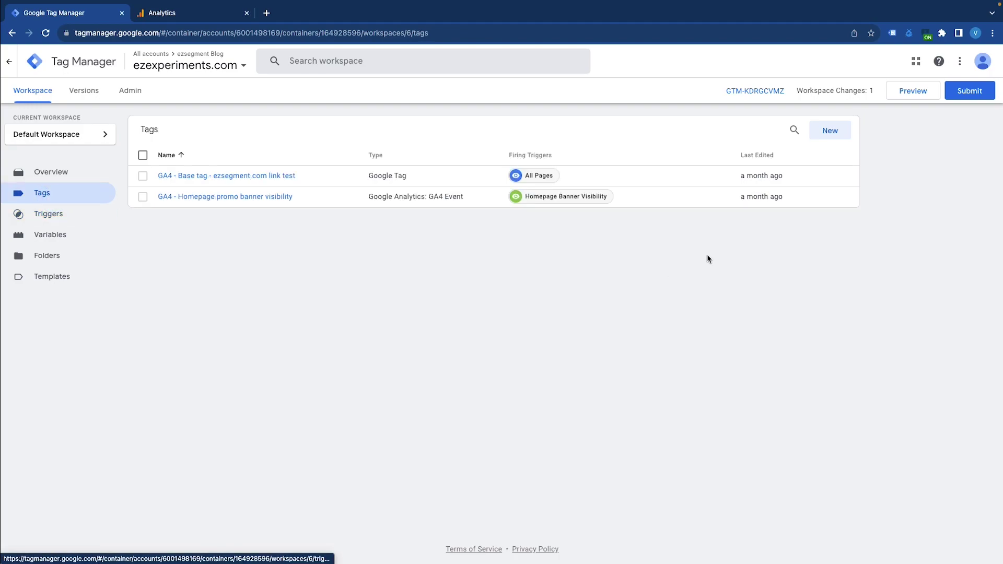
pyautogui.click(832, 132)
pyautogui.click(669, 142)
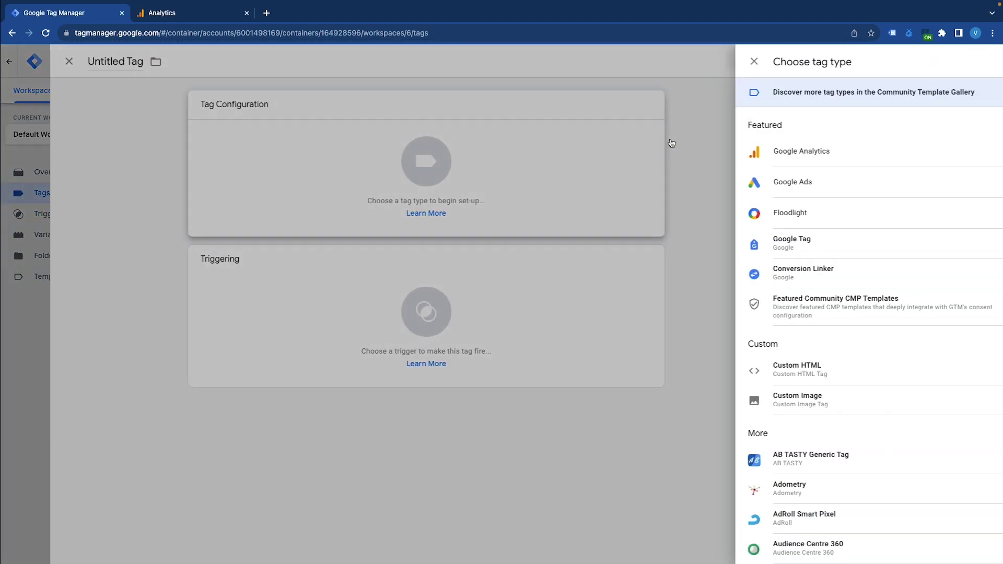
pyautogui.click(757, 150)
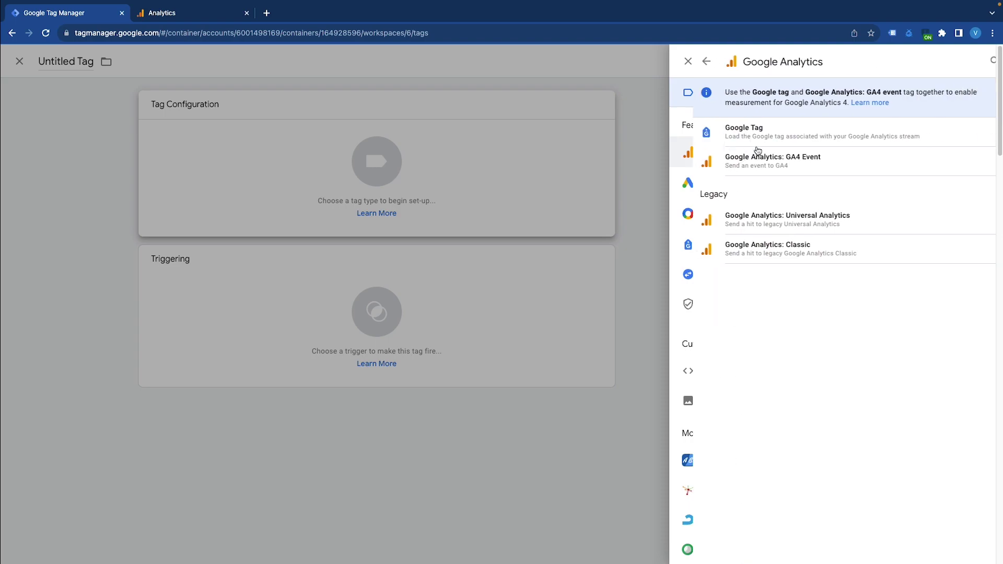
pyautogui.click(788, 169)
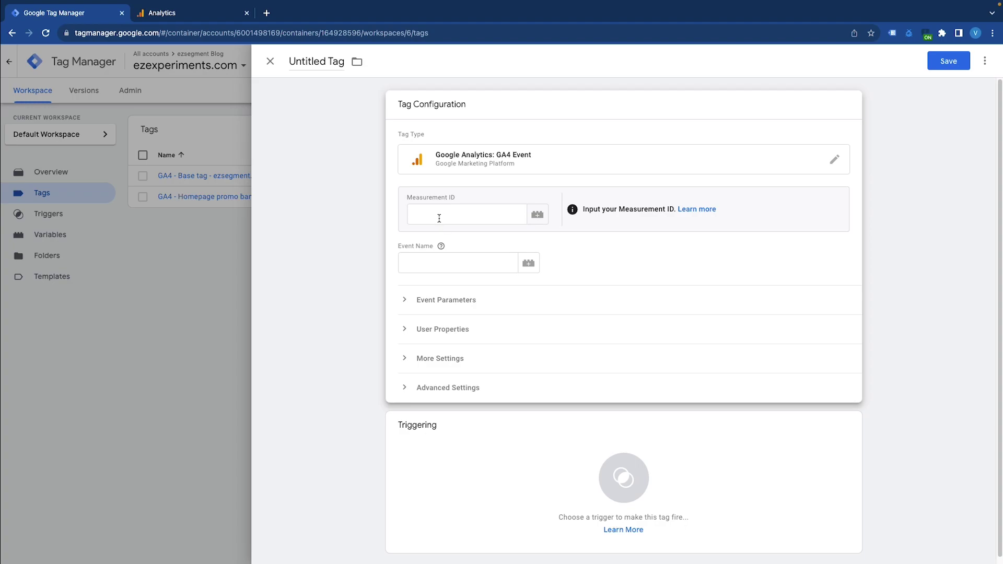
# Step: In Google Analytics, open the test web stream's details under Data streams
pyautogui.hotkey('ctrl', 'Tab')
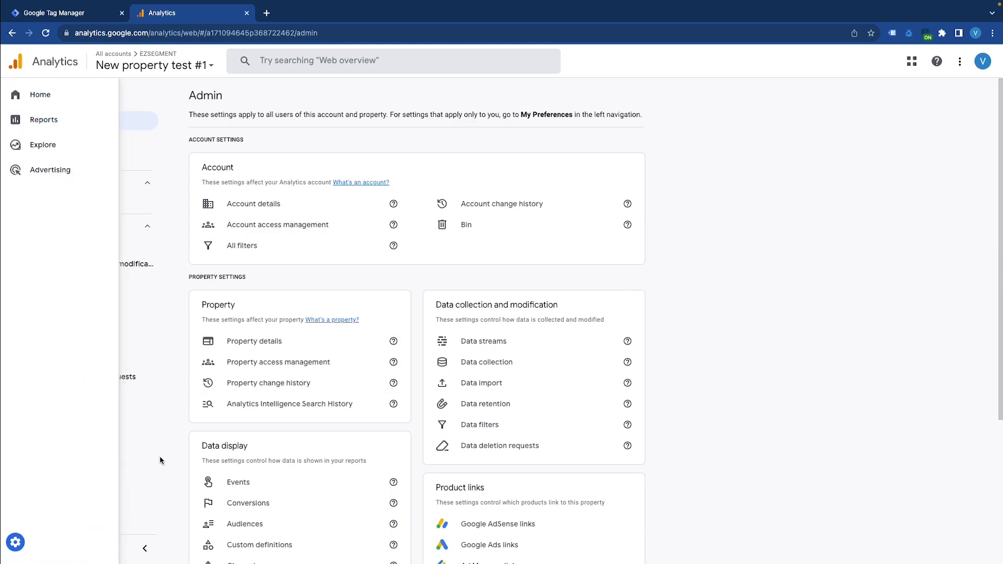
pyautogui.click(510, 343)
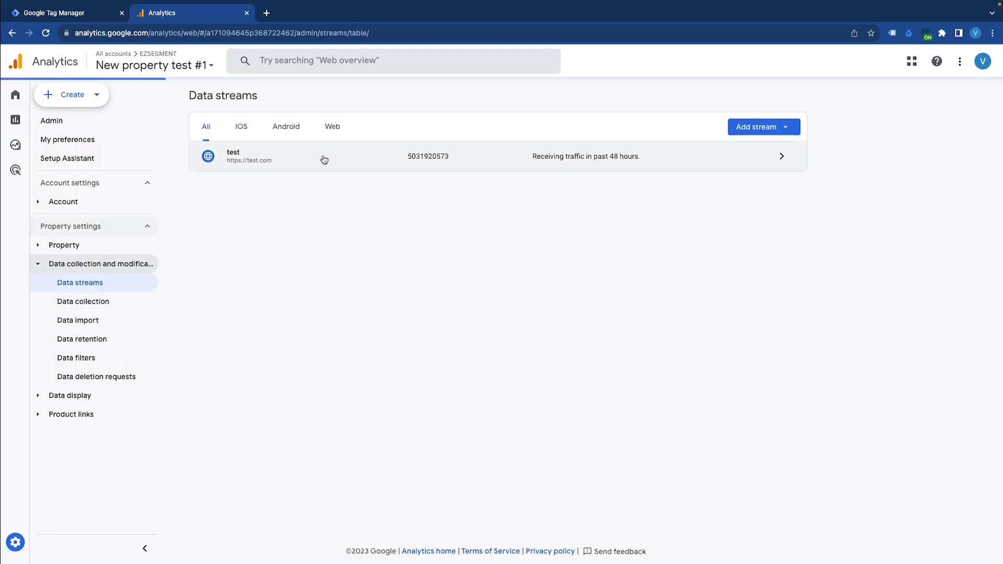
pyautogui.click(324, 159)
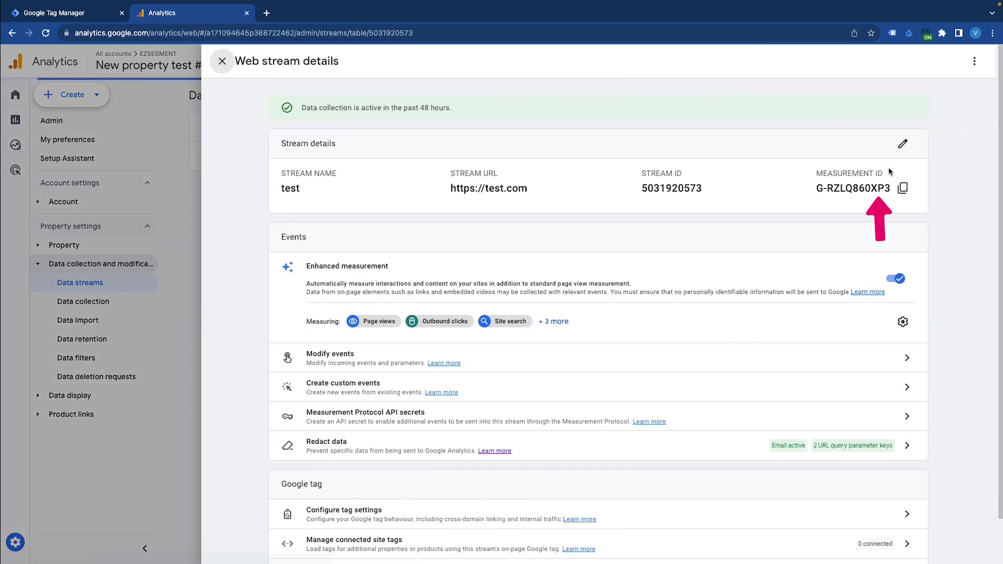
# Step: Fill the tag's Measurement ID with the {{GA4 ID}} variable instead of the copied ID
pyautogui.click(903, 188)
pyautogui.click(54, 13)
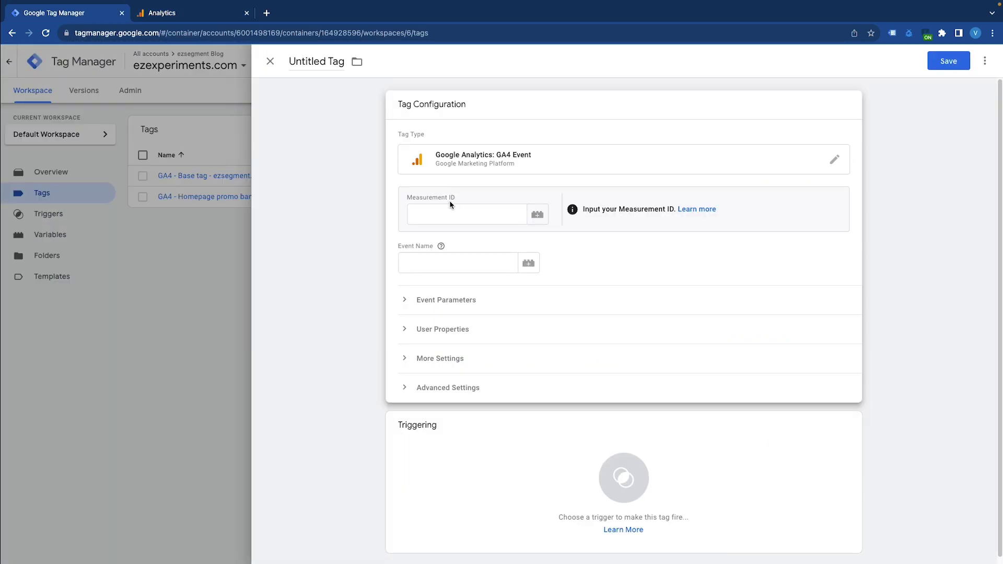
pyautogui.click(442, 217)
pyautogui.press('super+v')
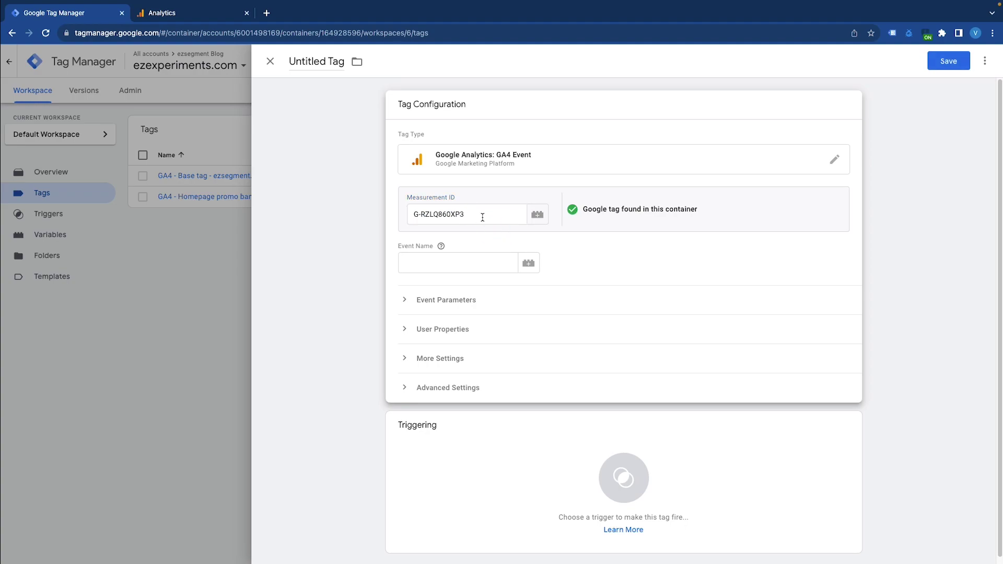
pyautogui.tripleClick(482, 217)
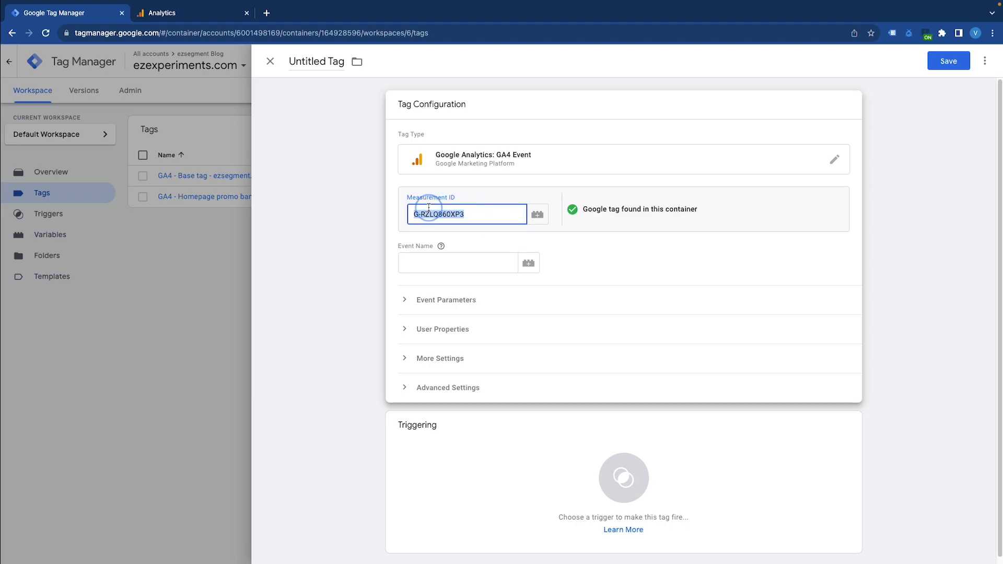
pyautogui.press('super+v')
# Step: Set event name 'scroll' and add an event parameter named percent_scrolled
pyautogui.click(450, 264)
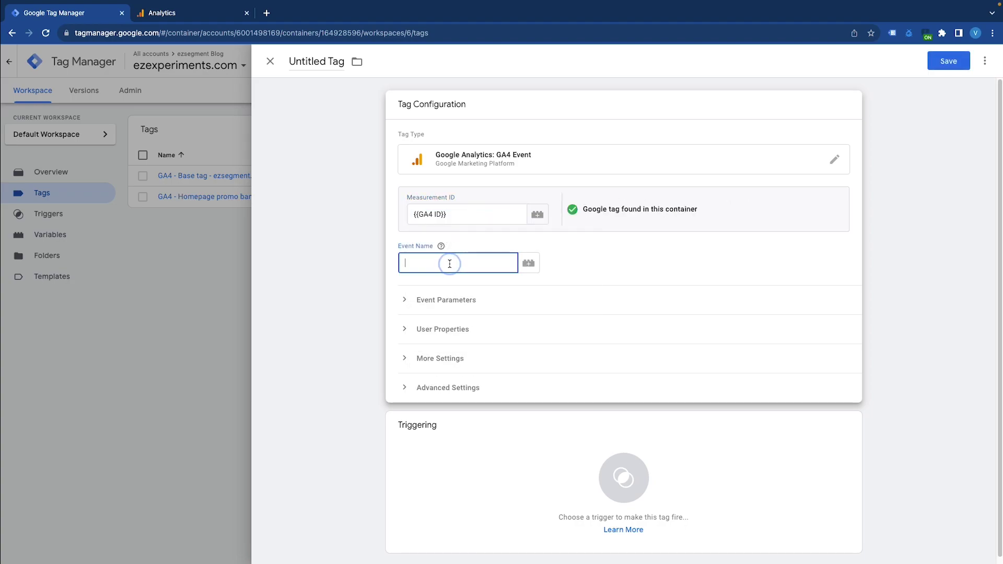
pyautogui.write('scroll')
pyautogui.click(390, 263)
pyautogui.click(435, 301)
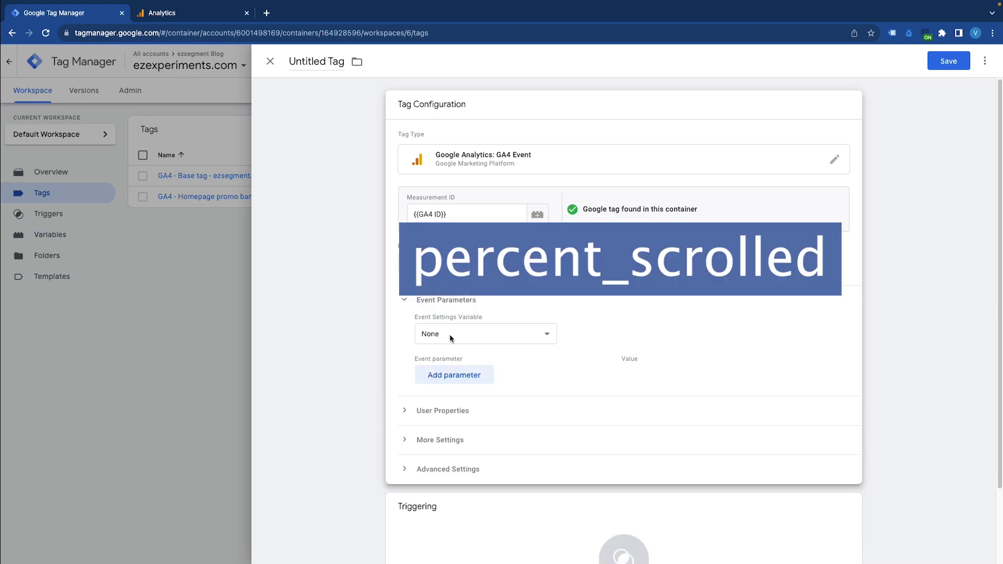
pyautogui.click(459, 375)
pyautogui.write('percent_scrolled')
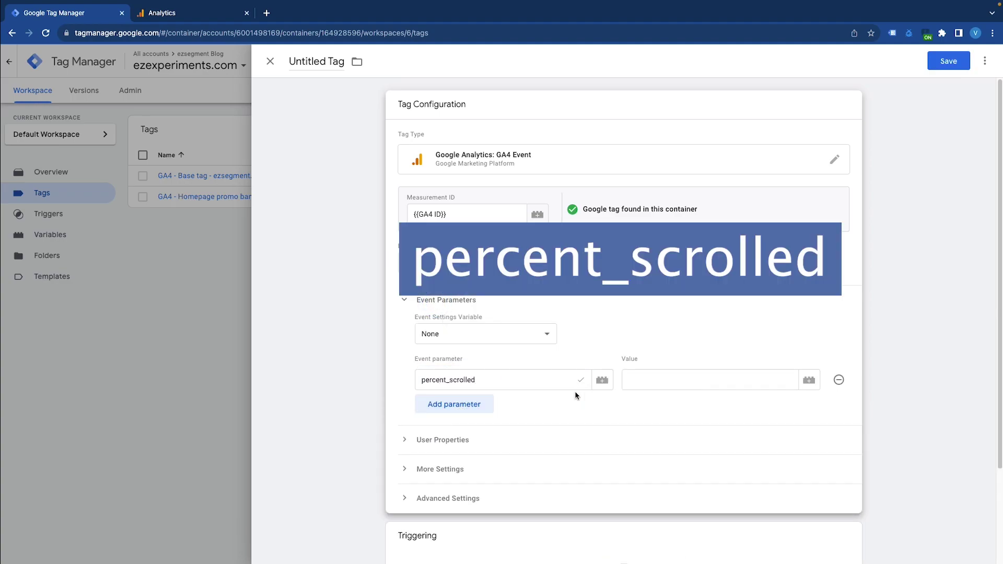
pyautogui.moveTo(575, 383)
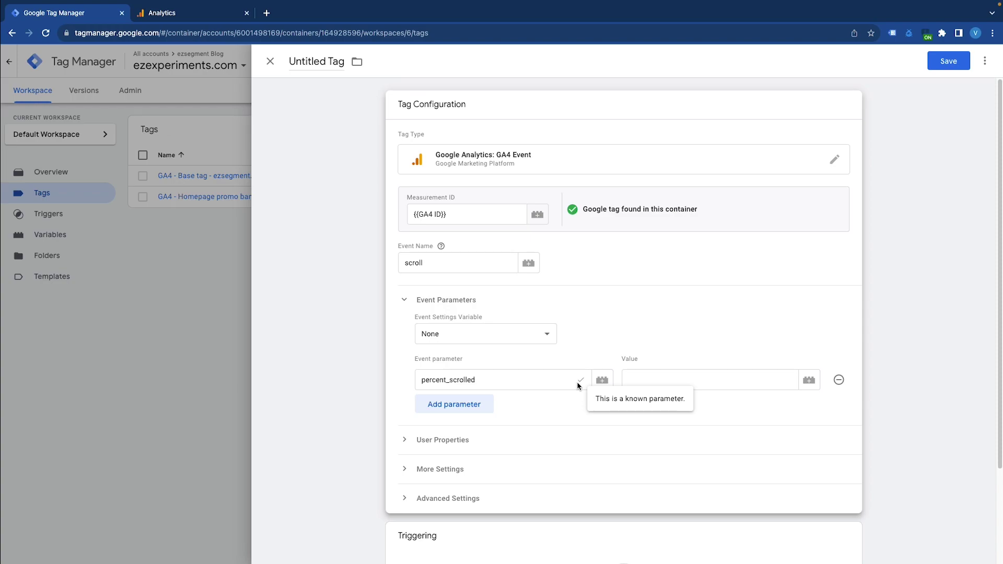
pyautogui.click(679, 374)
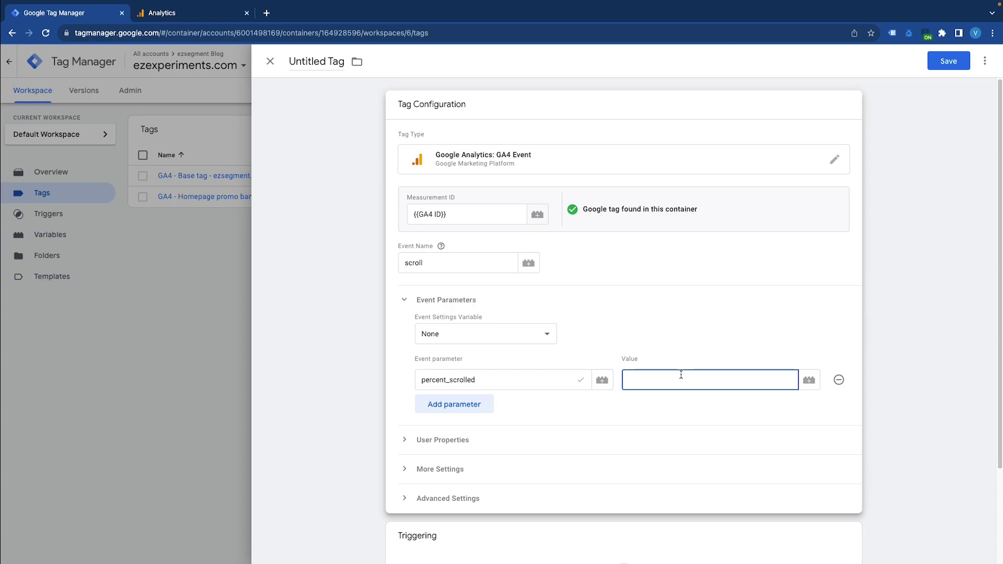
# Step: Set percent_scrolled's value to the built-in {{Scroll Depth Threshold}} variable, clearing stray typed numbers
pyautogui.click(810, 381)
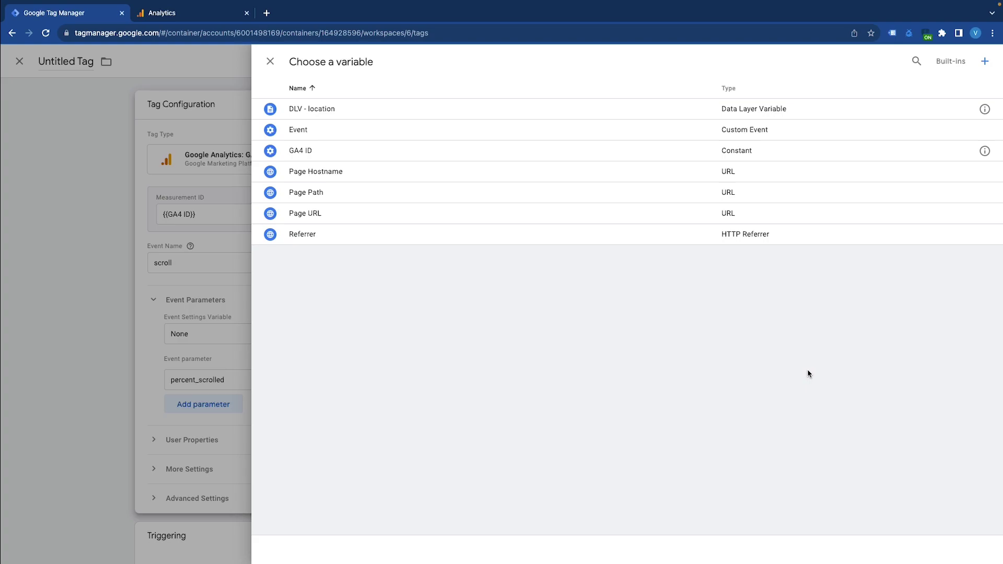
pyautogui.click(955, 63)
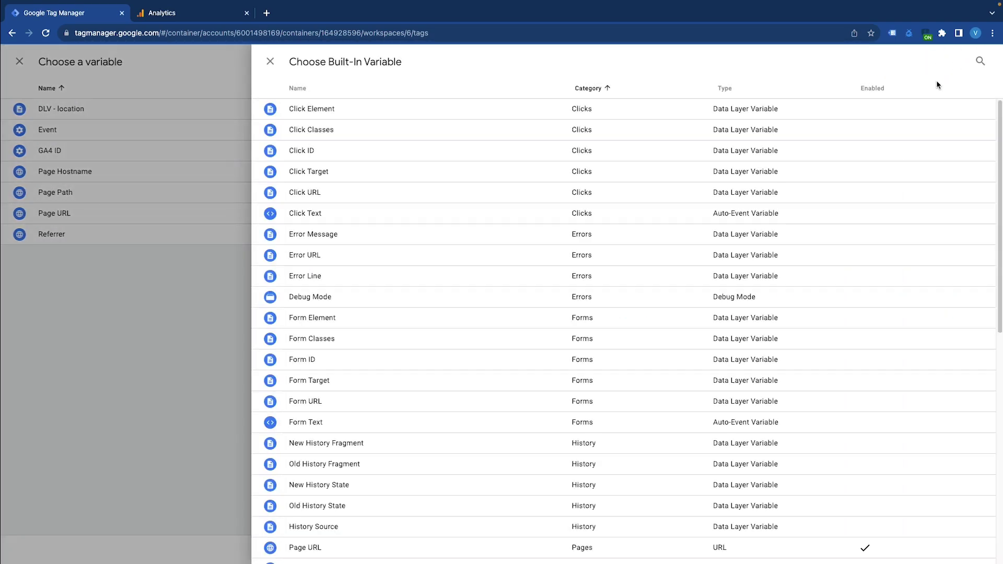
pyautogui.click(980, 63)
pyautogui.write('scroll')
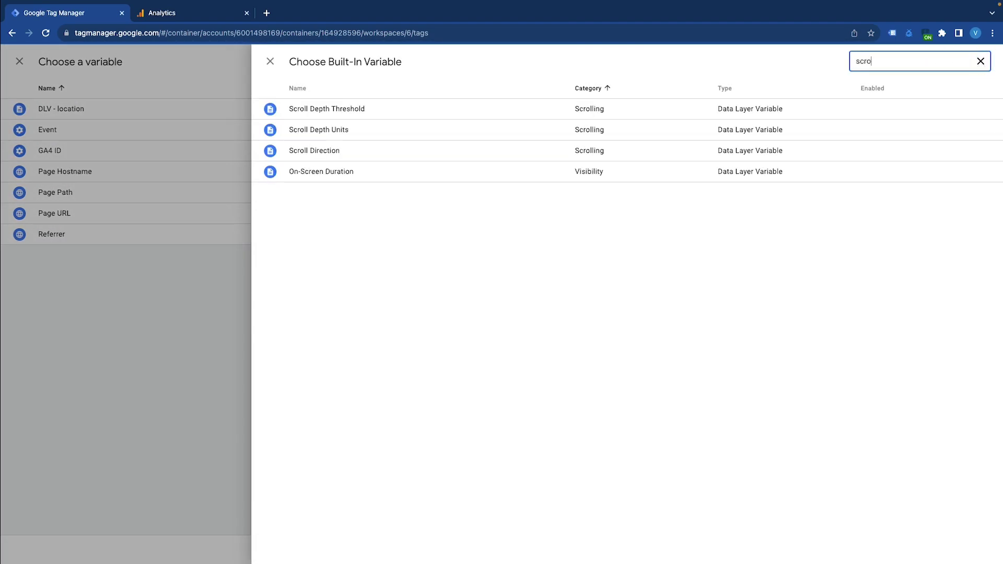
pyautogui.click(370, 111)
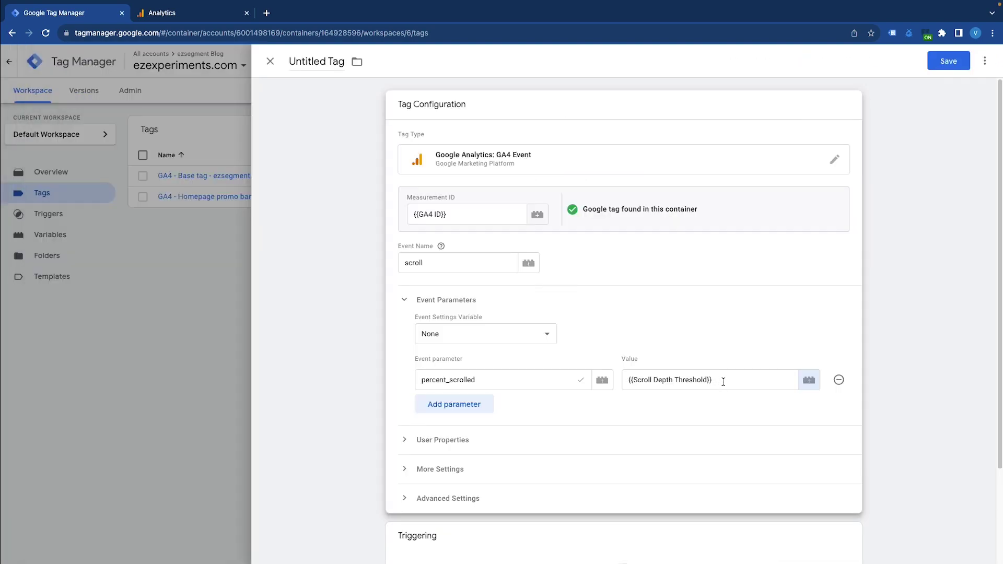
pyautogui.click(724, 382)
pyautogui.write('25')
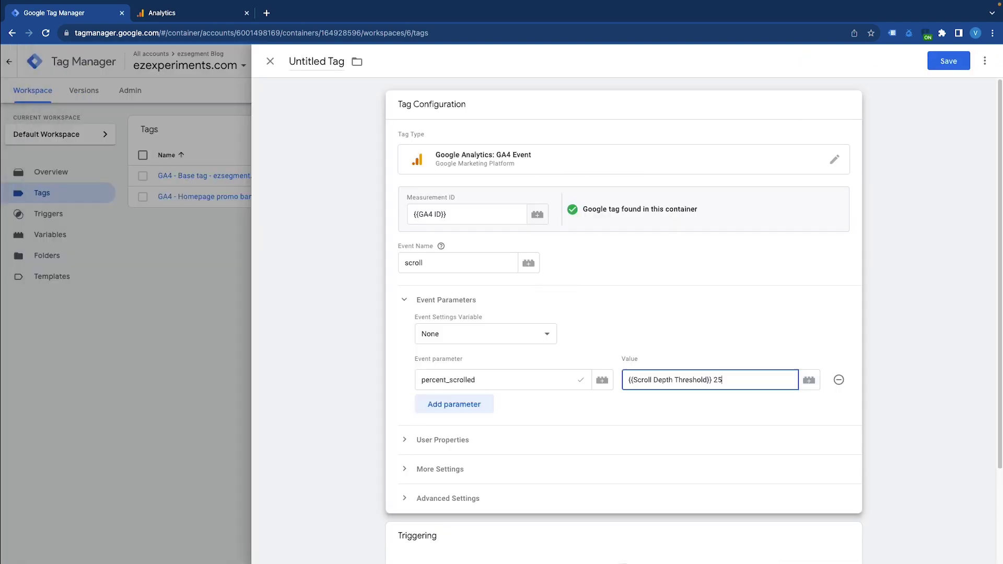
pyautogui.write(' , 50,')
pyautogui.press('BackSpace')
pyautogui.press('BackSpace')
pyautogui.press('BackSpace')
pyautogui.press('BackSpace')
pyautogui.press('BackSpace')
pyautogui.press('BackSpace')
pyautogui.press('BackSpace')
pyautogui.press('BackSpace')
pyautogui.press('BackSpace')
pyautogui.click(523, 396)
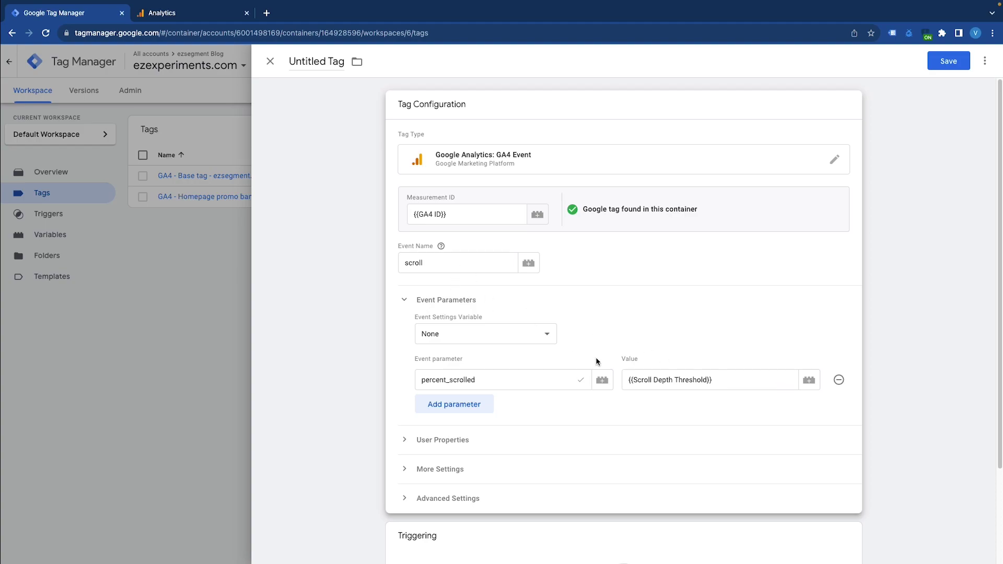
# Step: Try appending the Scroll Depth Threshold variable to the event name, then restore it to 'scroll'
pyautogui.moveTo(731, 386); pyautogui.dragTo(629, 380)
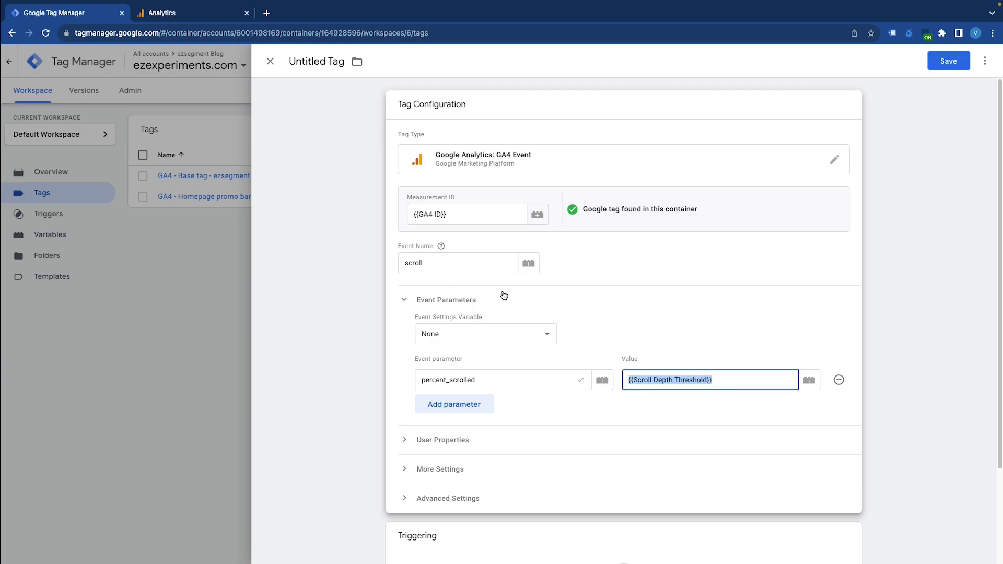
pyautogui.click(450, 258)
pyautogui.click(459, 261)
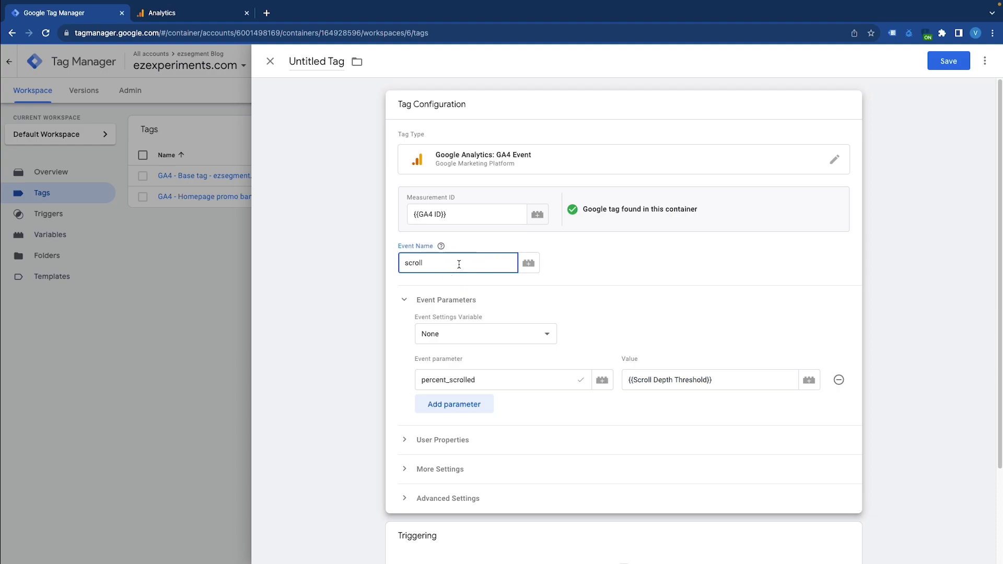
pyautogui.write('_')
pyautogui.press('super+v')
pyautogui.moveTo(426, 263); pyautogui.dragTo(511, 263)
pyautogui.write('50')
pyautogui.press('BackSpace')
pyautogui.press('BackSpace')
pyautogui.press('BackSpace')
pyautogui.click(398, 287)
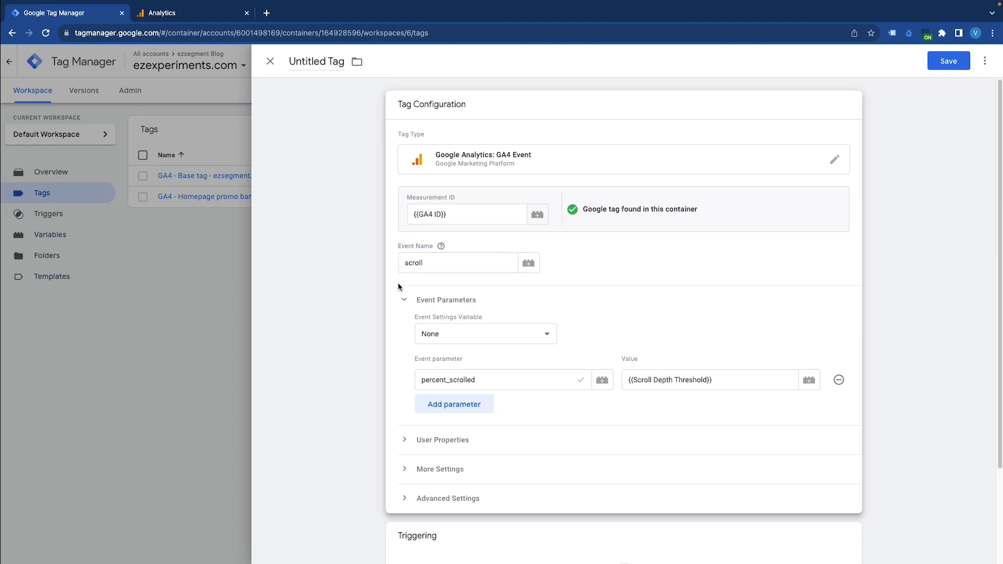
pyautogui.scroll(-3, 398, 287)
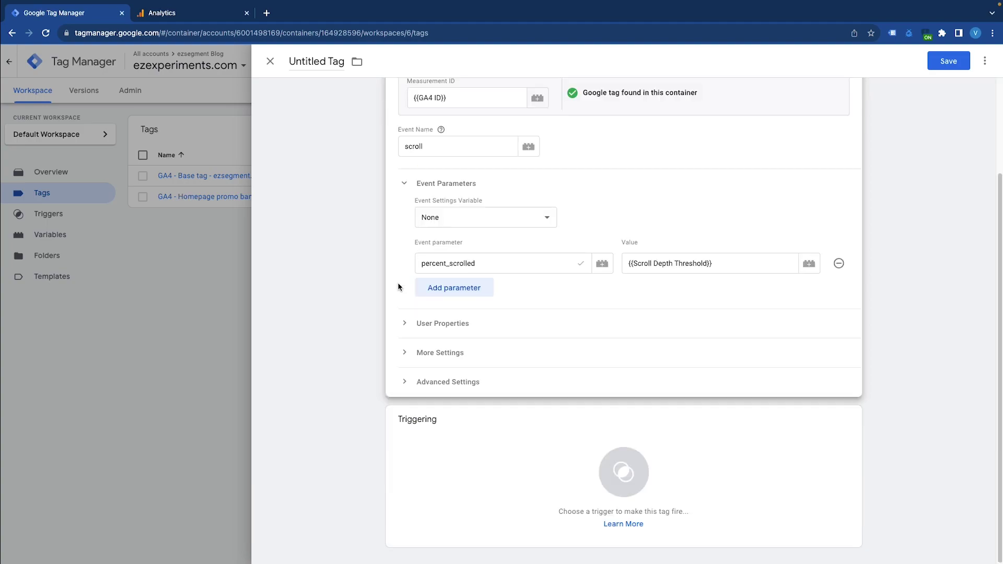
# Step: Fire the tag on the Scroll Depth trigger, name it 'GA4 - Scroll Depth' and save
pyautogui.click(541, 444)
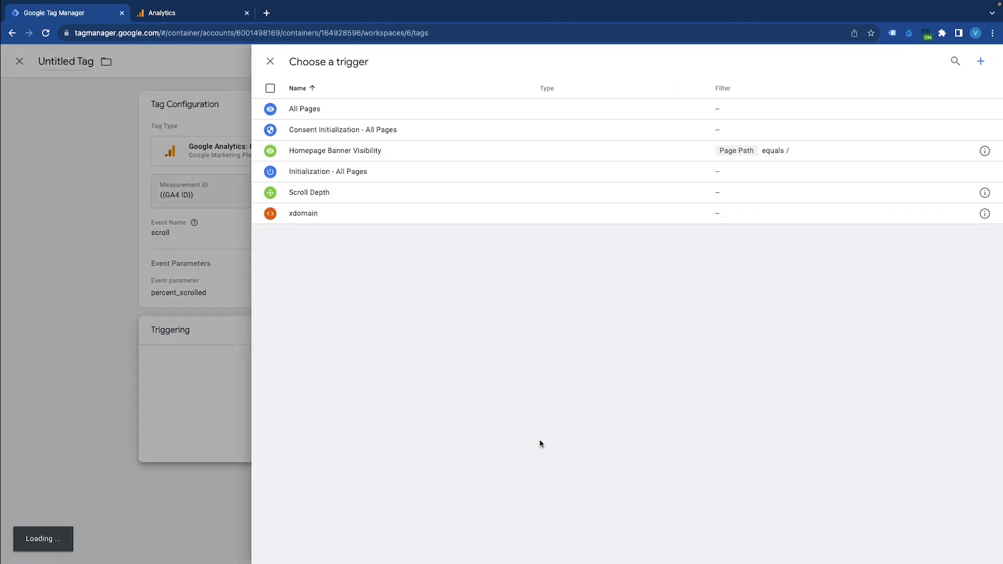
pyautogui.click(358, 198)
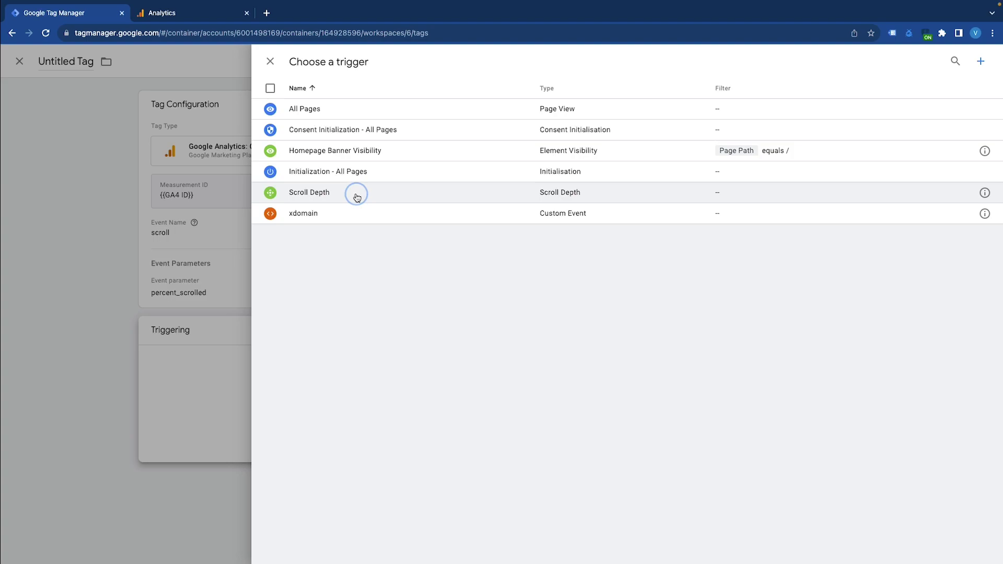
pyautogui.click(325, 61)
pyautogui.write('GA4 - Scroll Depth')
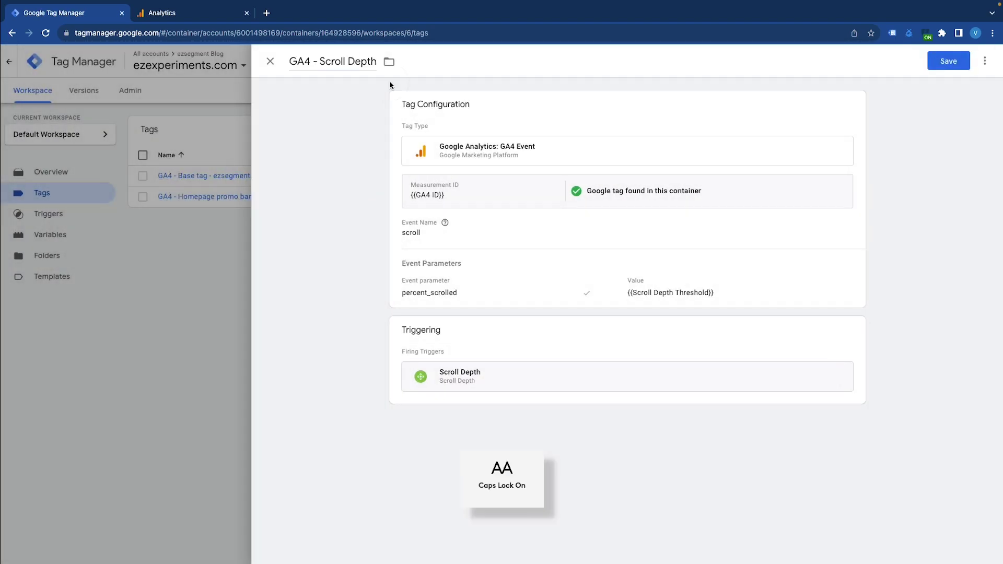
pyautogui.click(949, 62)
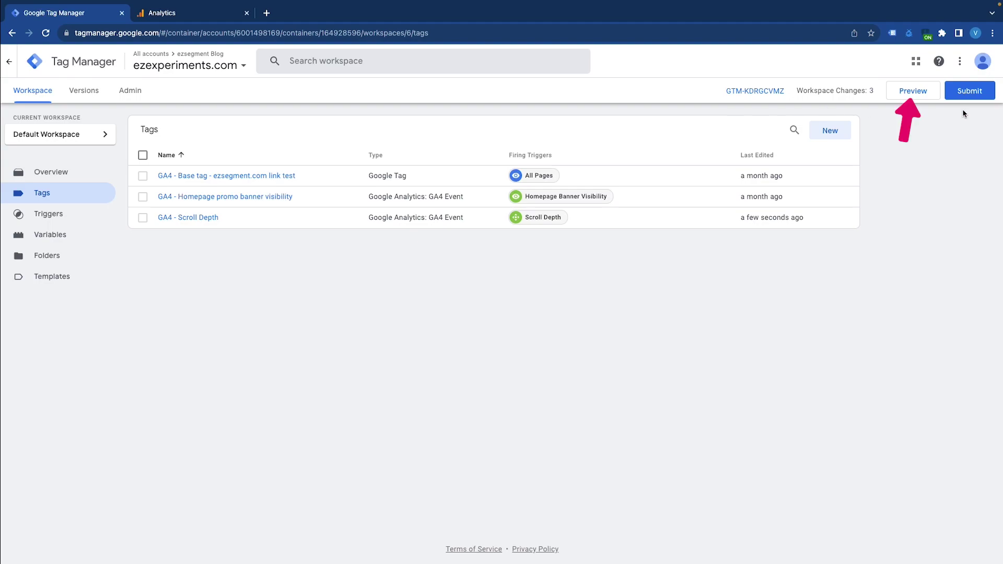
# Step: Preview the container on ezexperiments.com, scroll the homepage to its footer, and return to Tag Assistant
pyautogui.click(897, 93)
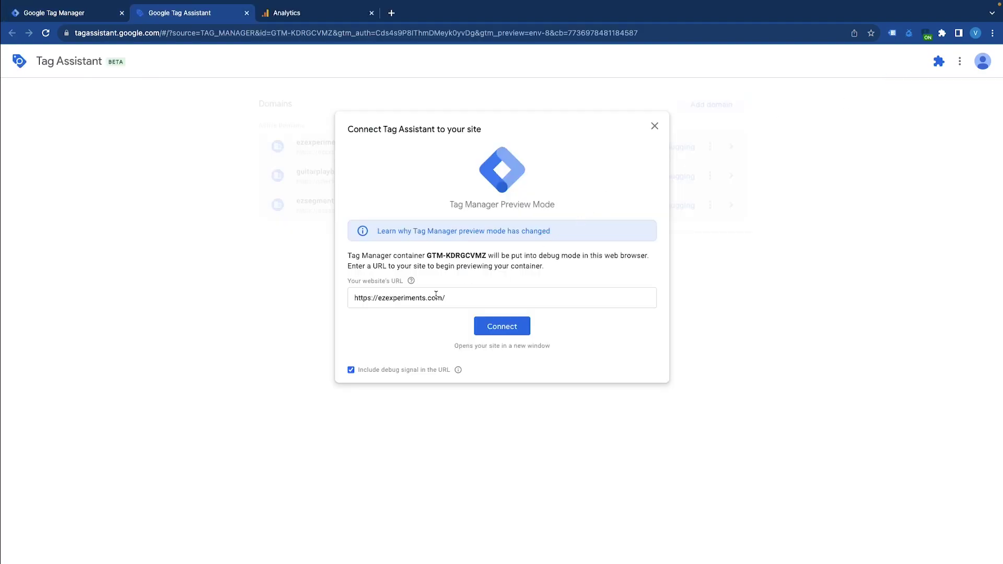
pyautogui.click(459, 292)
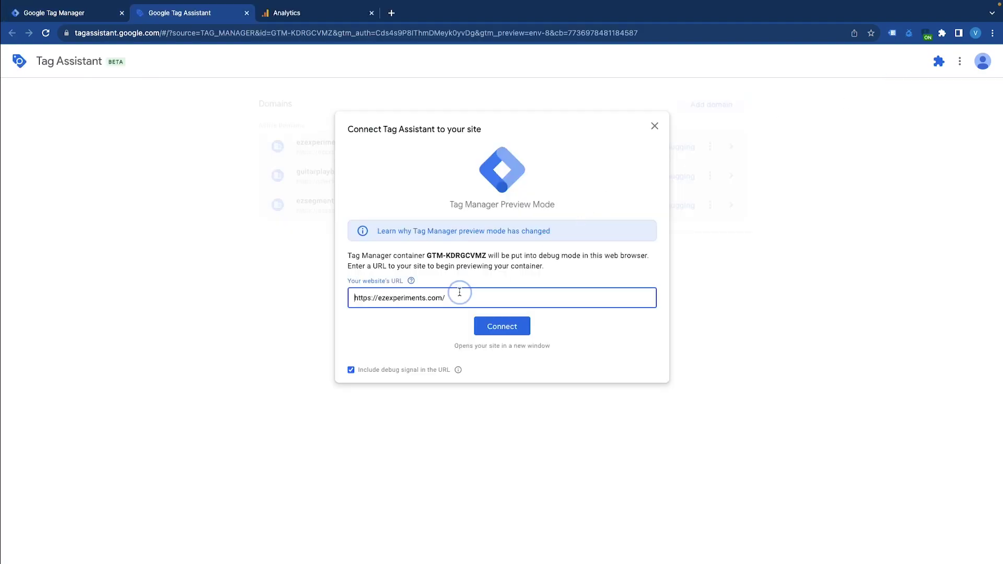
pyautogui.click(500, 328)
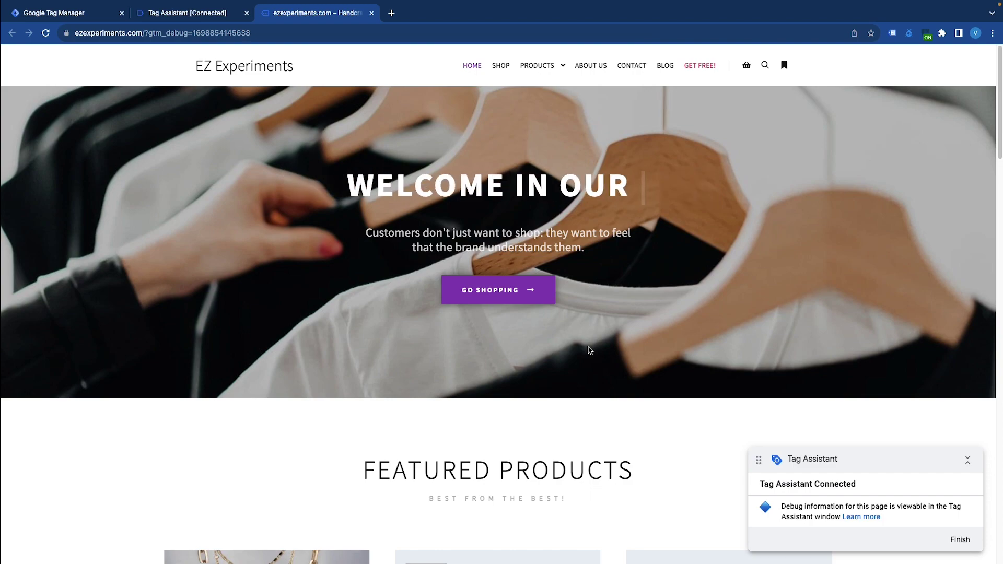
pyautogui.scroll(-10, 589, 350)
pyautogui.scroll(-10, 591, 347)
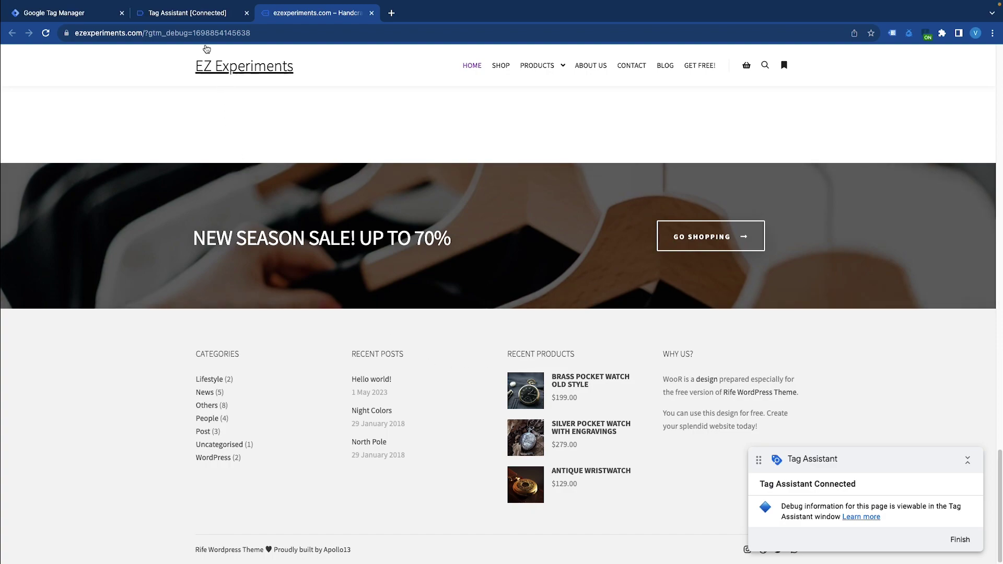
pyautogui.click(199, 14)
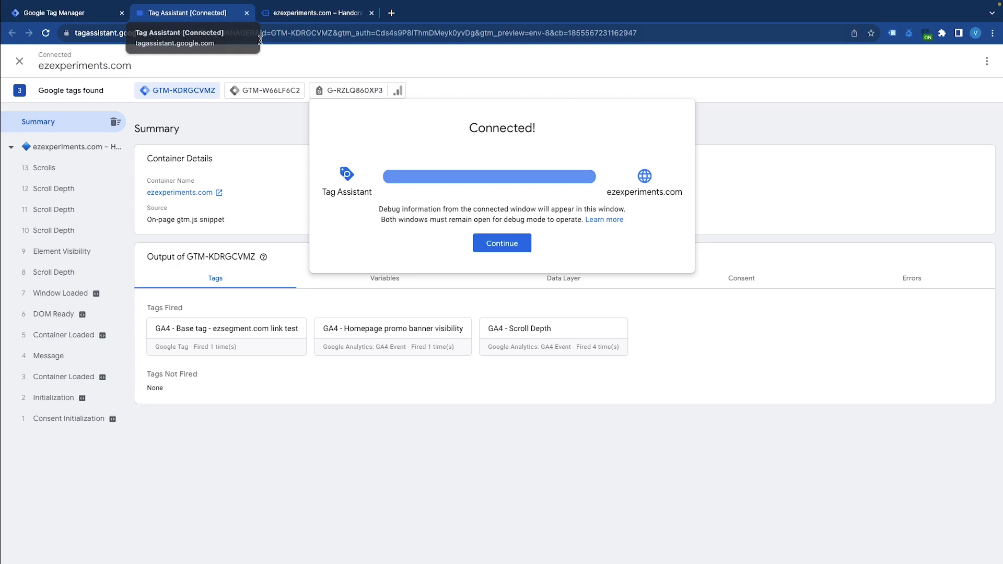
# Step: Dismiss the Connected dialog and expand the dataLayer push of Scroll Depth event 8
pyautogui.click(502, 243)
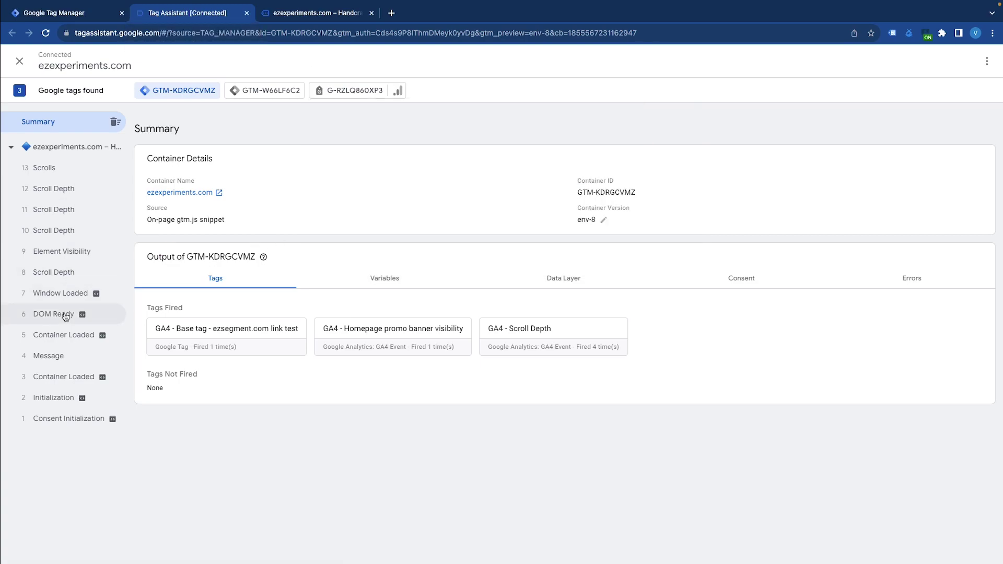
pyautogui.click(66, 271)
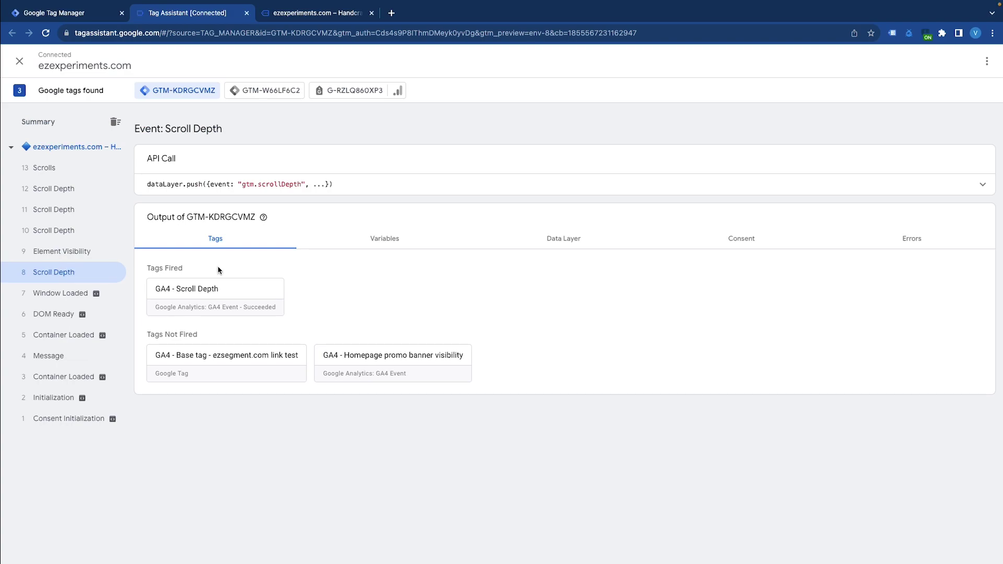
pyautogui.click(549, 193)
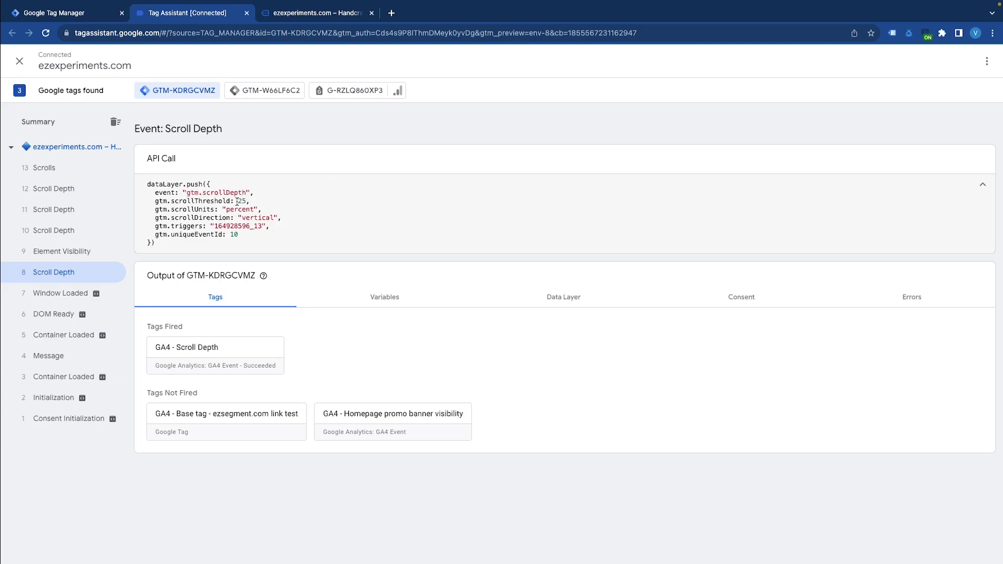
# Step: Review the 50, 75 and 90 percent Scroll Depth events and the fired tag's percent_scrolled 90
pyautogui.click(86, 230)
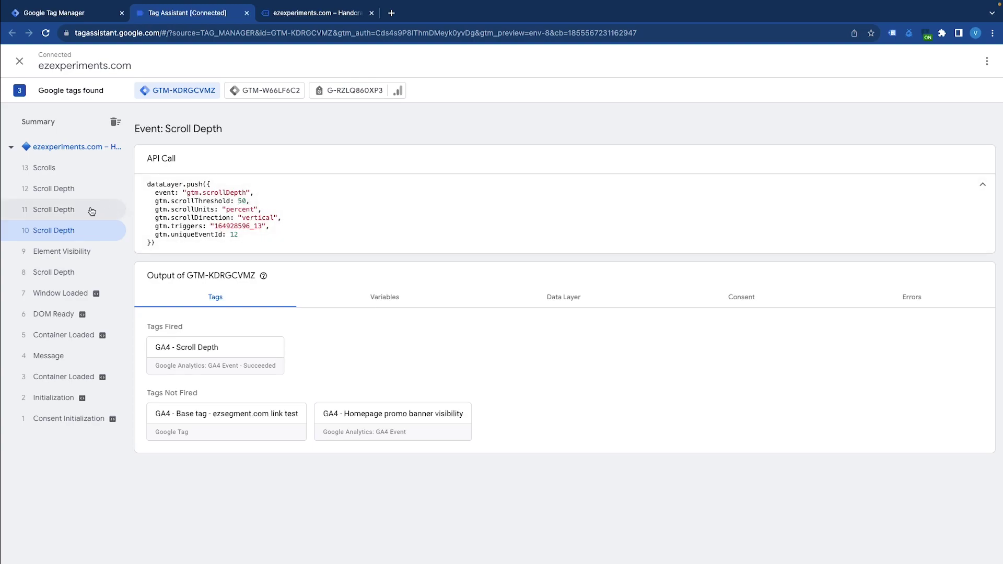
pyautogui.click(87, 209)
pyautogui.click(81, 195)
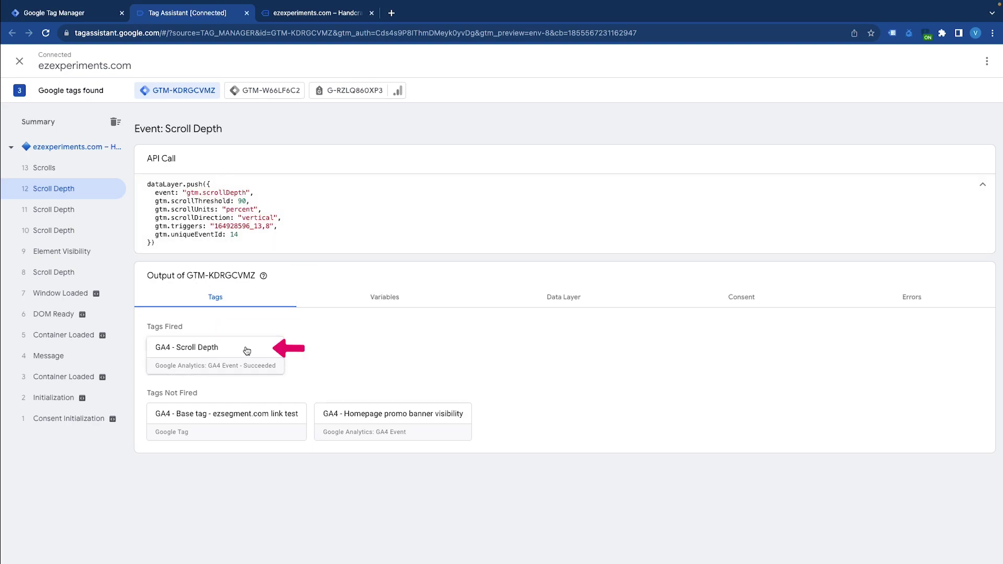
pyautogui.click(203, 351)
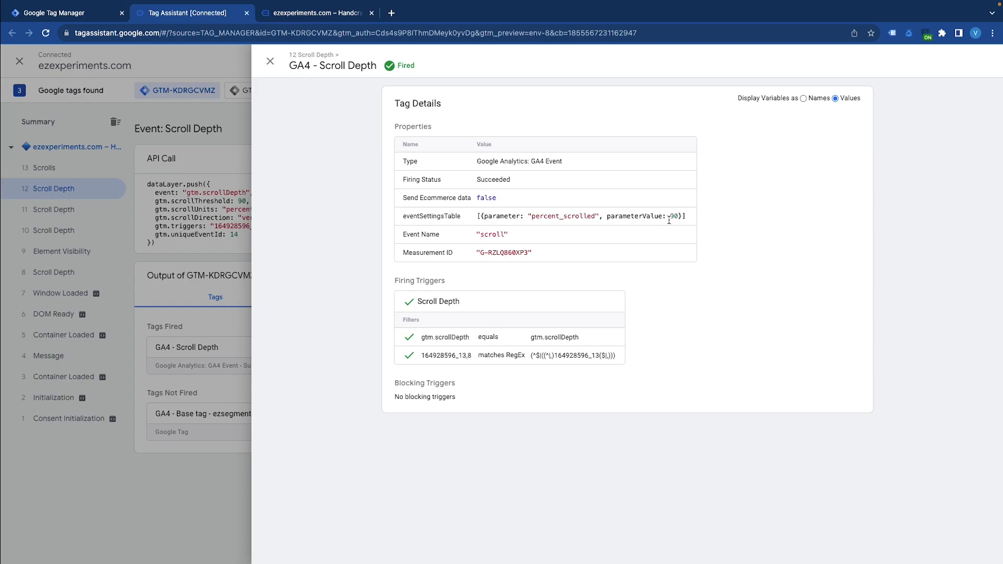
pyautogui.doubleClick(676, 217)
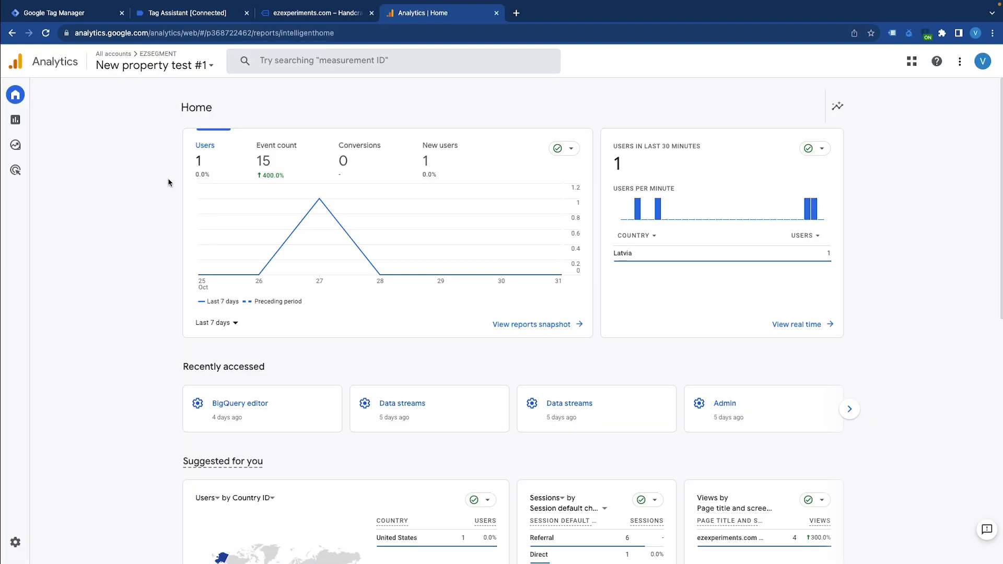
# Step: Check in DebugView that a scroll event shows percent_scrolled 50, then return to Tag Assistant
pyautogui.click(16, 542)
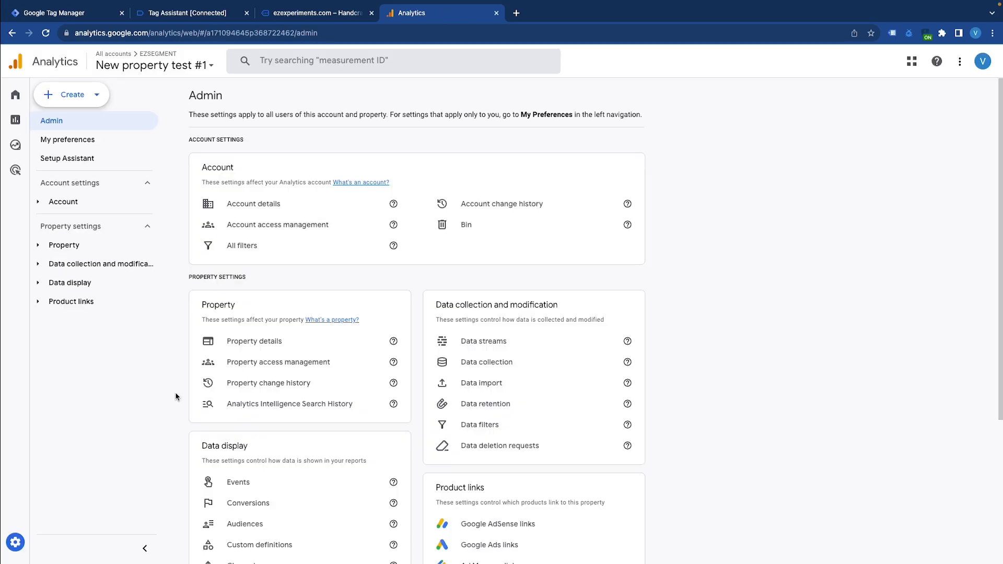
pyautogui.scroll(-4, 178, 395)
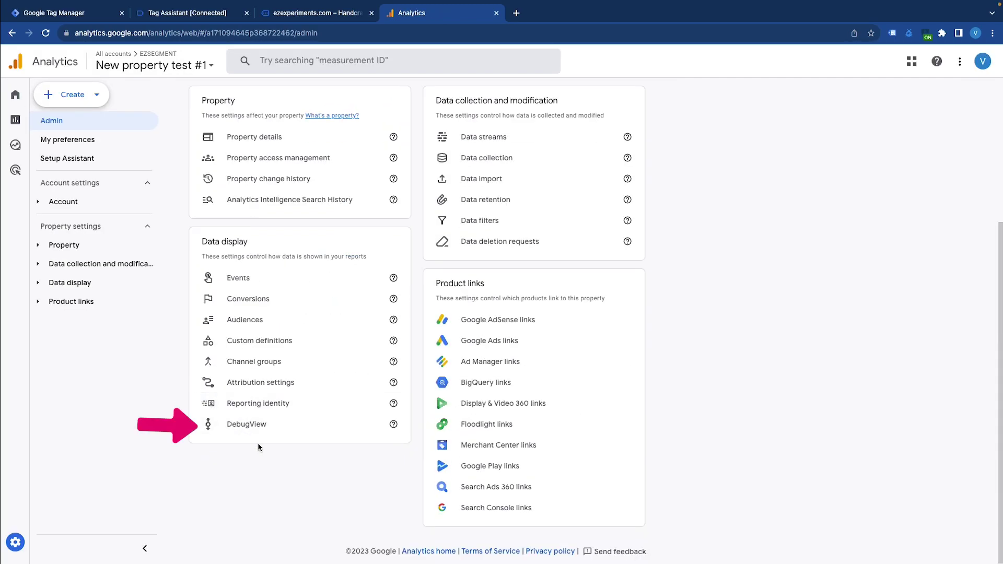
pyautogui.click(257, 429)
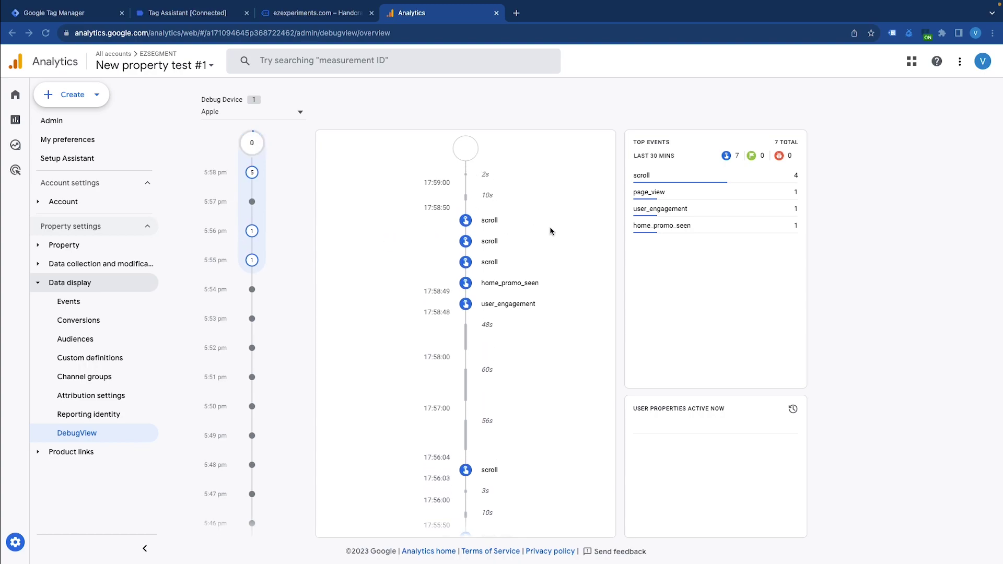
pyautogui.click(489, 264)
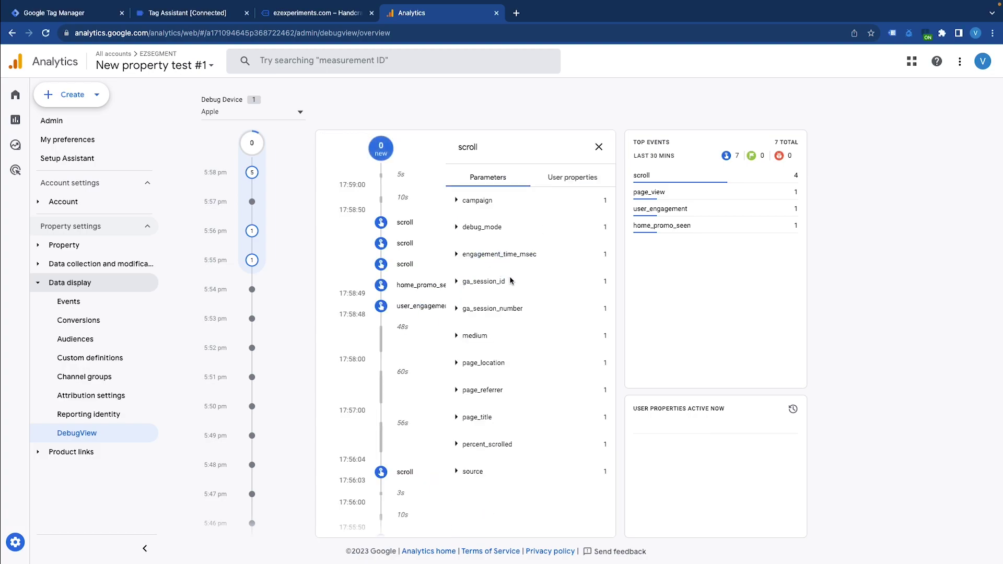
pyautogui.click(494, 442)
pyautogui.hotkey('ctrl', '2')
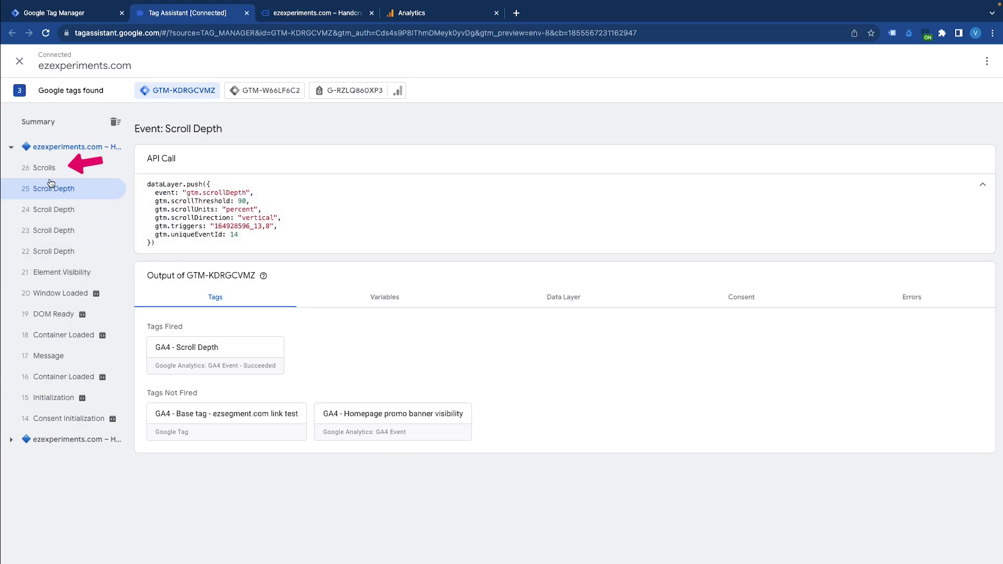
# Step: View the '26 Scrolls' event in Tag Assistant, which fired no tags
pyautogui.click(86, 177)
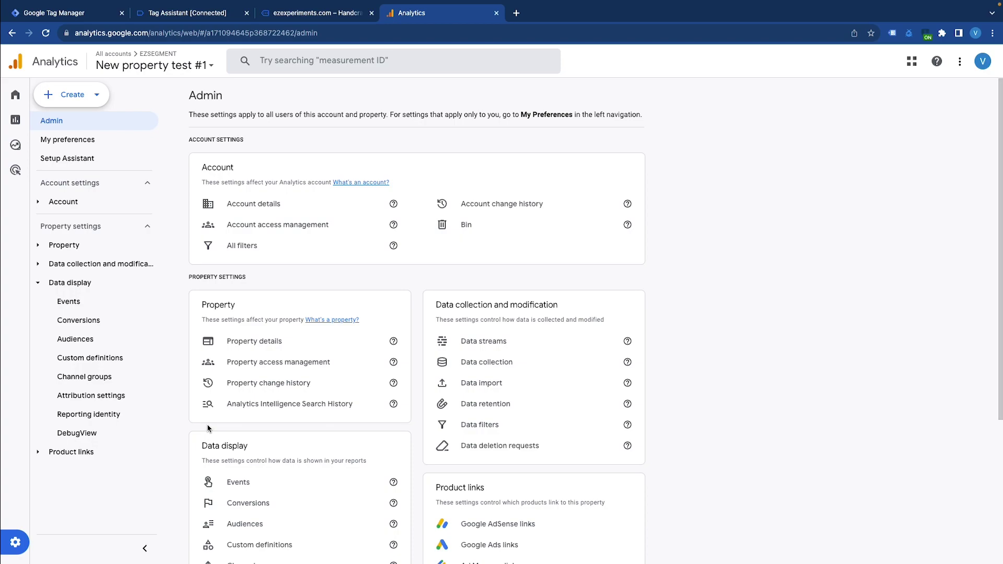
# Step: Switch off Scrolls in the test web stream's enhanced measurement and save the change
pyautogui.click(482, 347)
pyautogui.click(296, 158)
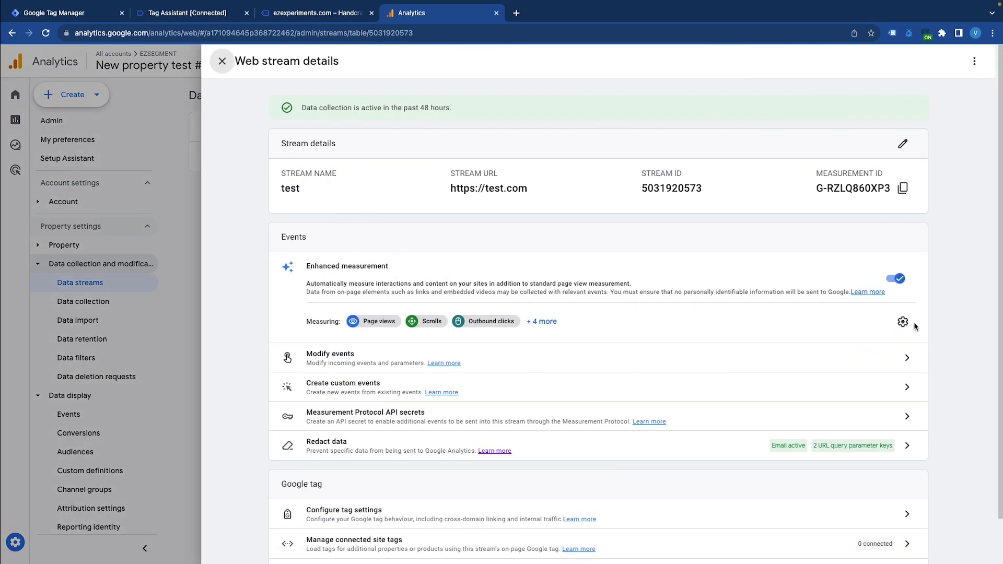
pyautogui.click(904, 322)
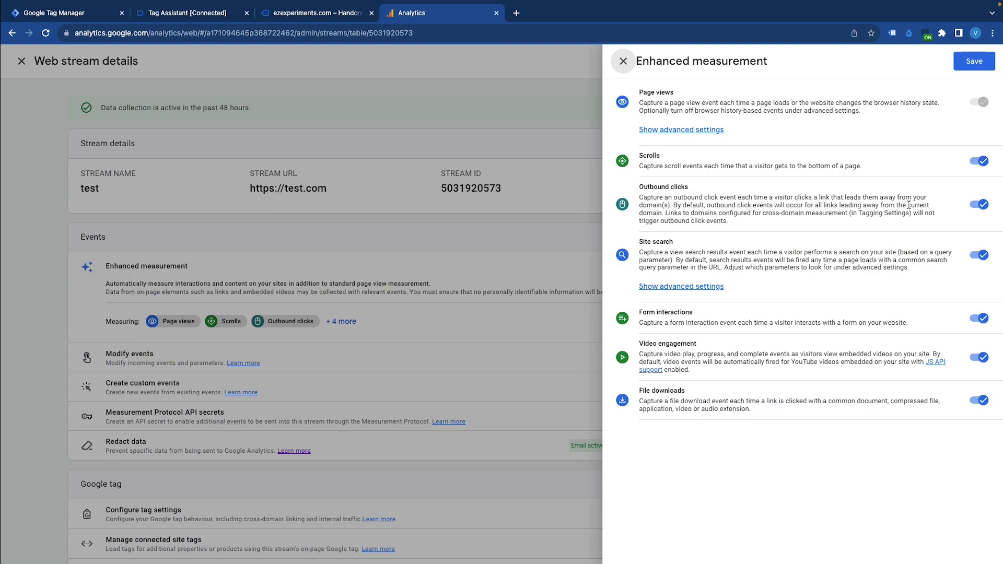
pyautogui.click(979, 161)
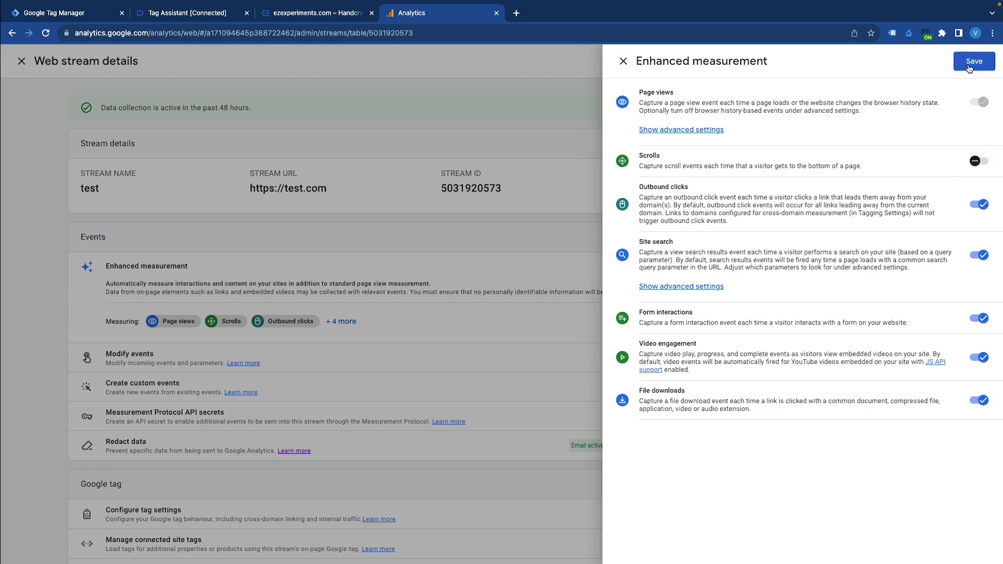
pyautogui.click(969, 67)
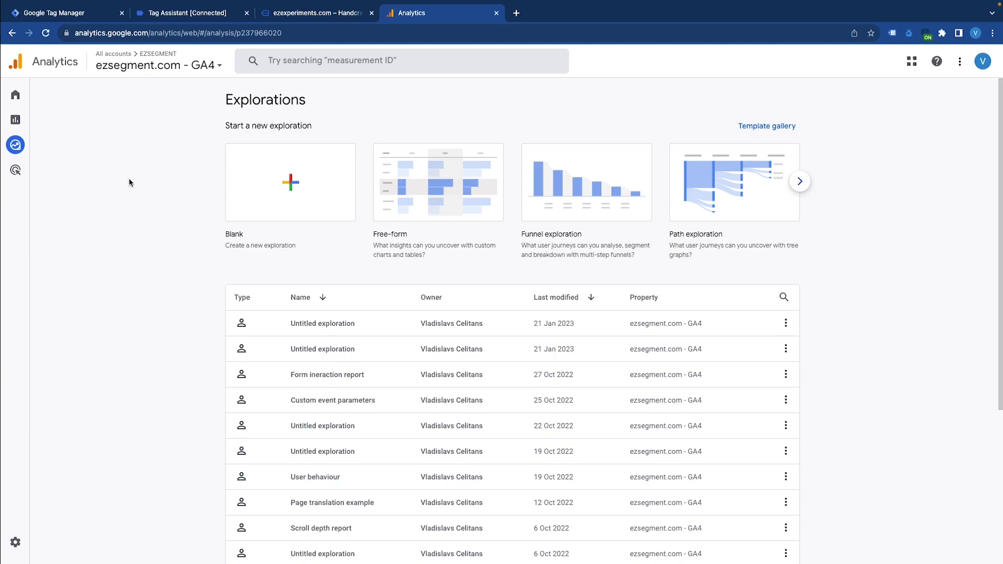
# Step: Start a blank exploration and select the Per cent scrolled dimension
pyautogui.moveTo(69, 150)
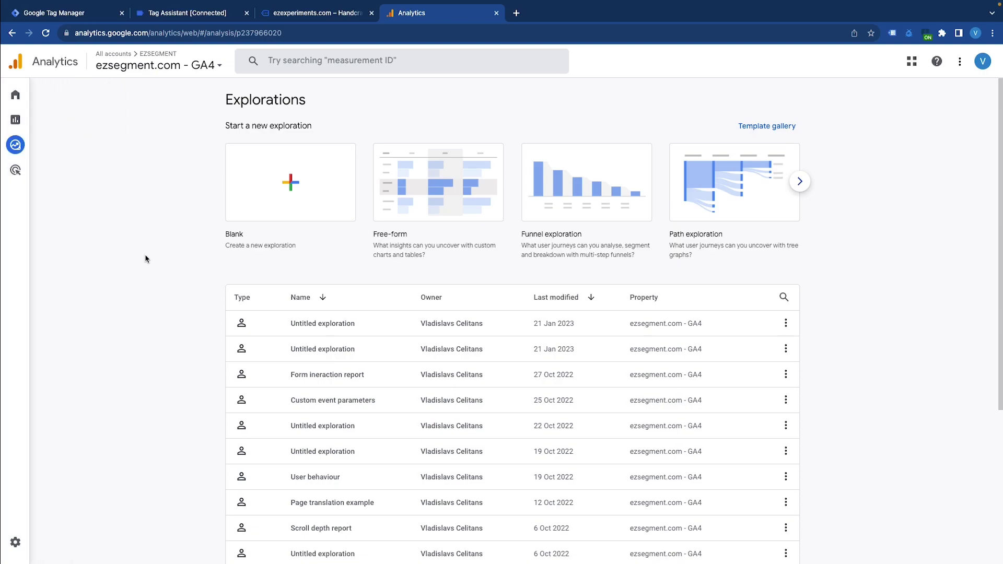
pyautogui.click(262, 185)
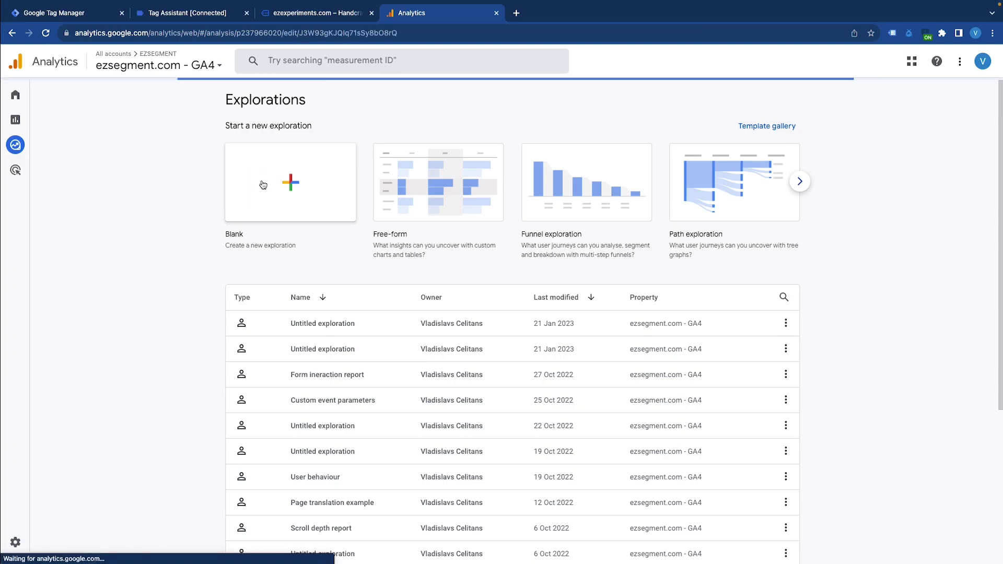
pyautogui.click(151, 221)
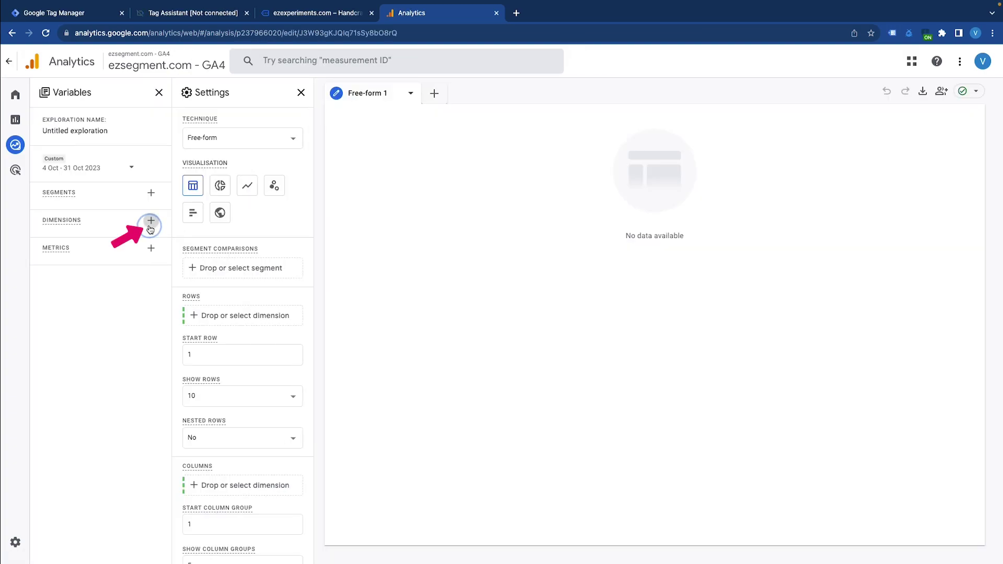
pyautogui.click(476, 64)
pyautogui.write('scroll')
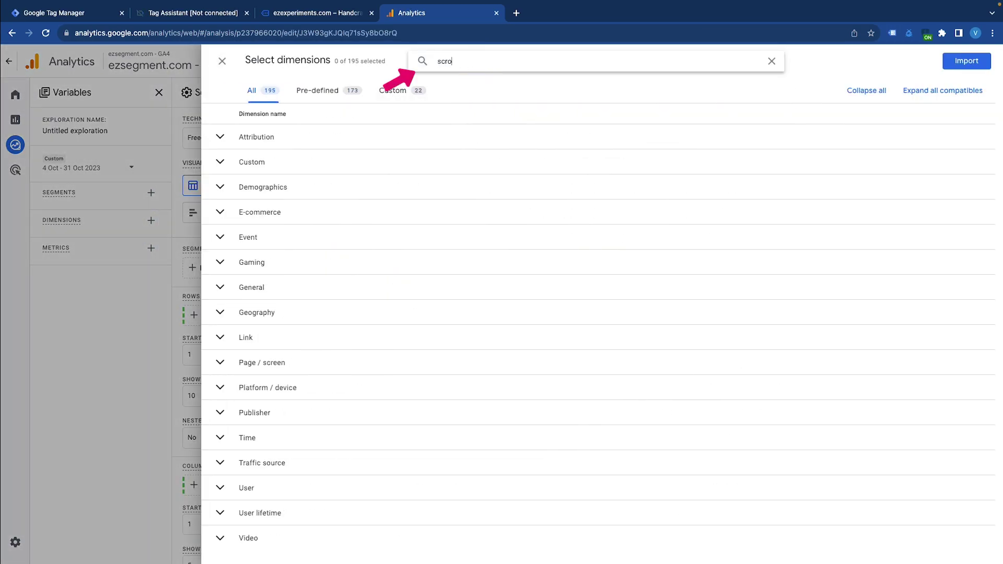
pyautogui.click(220, 160)
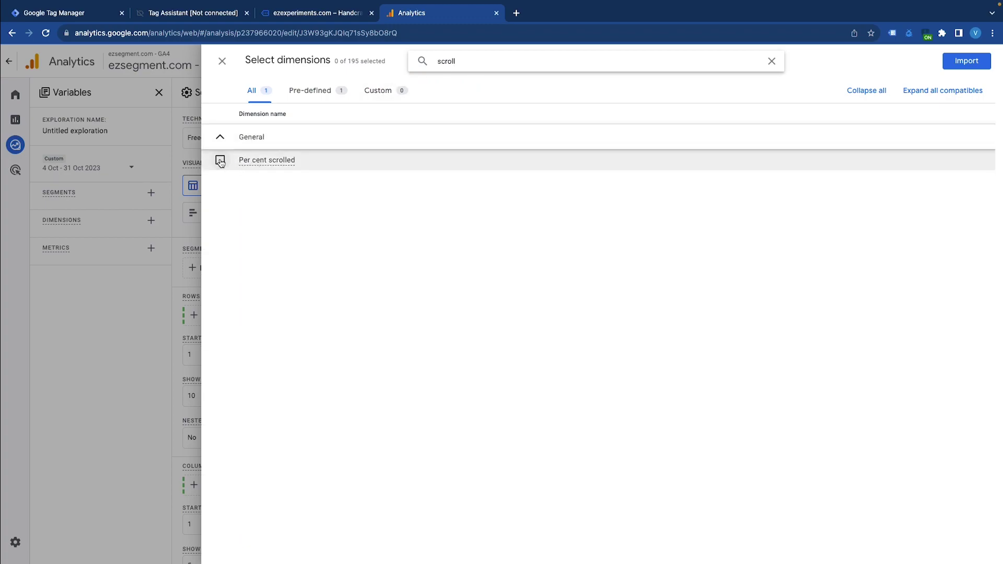
# Step: Also select Event name and Page path and screen class, then import the dimensions
pyautogui.doubleClick(412, 61)
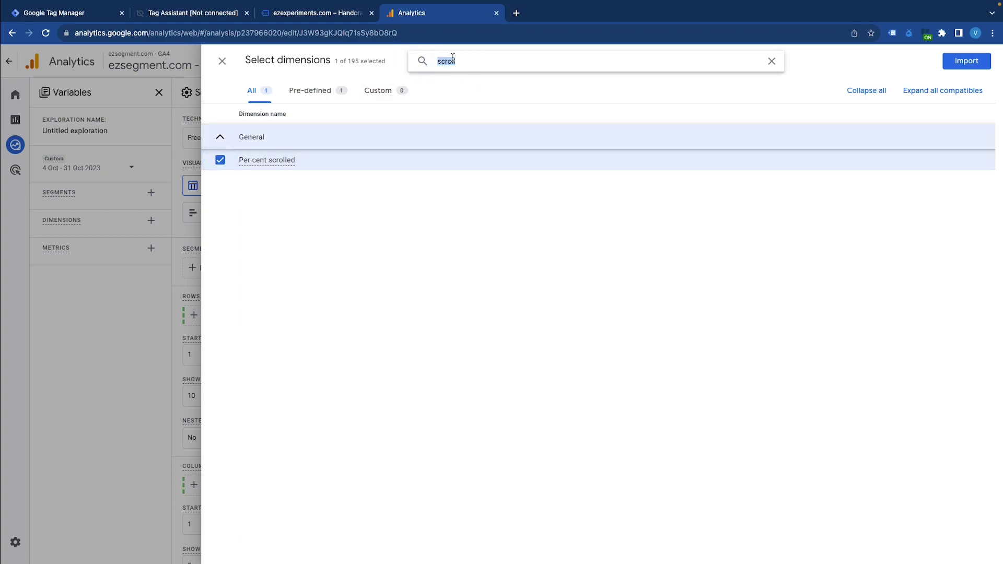
pyautogui.write('event')
pyautogui.click(220, 160)
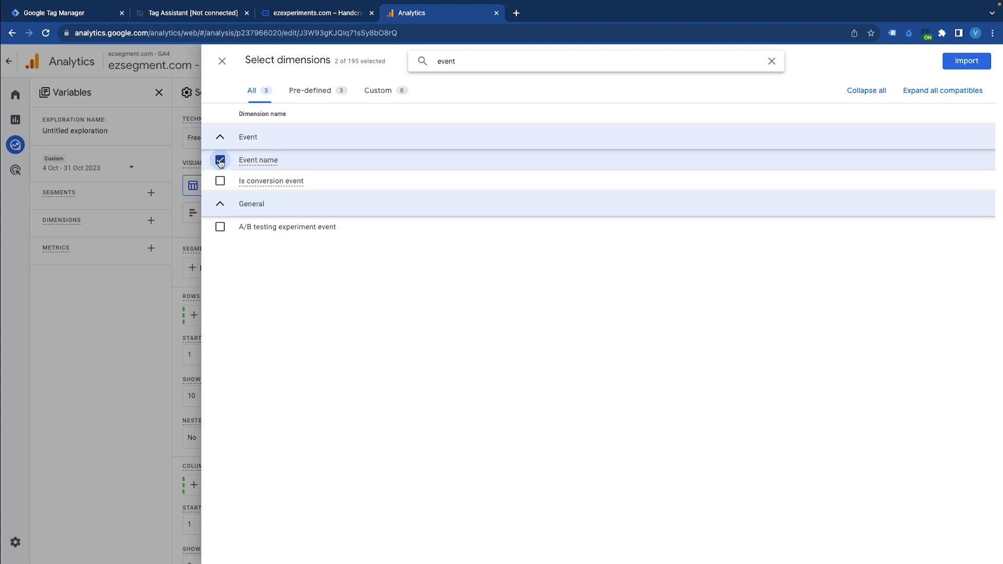
pyautogui.moveTo(460, 62); pyautogui.dragTo(436, 62)
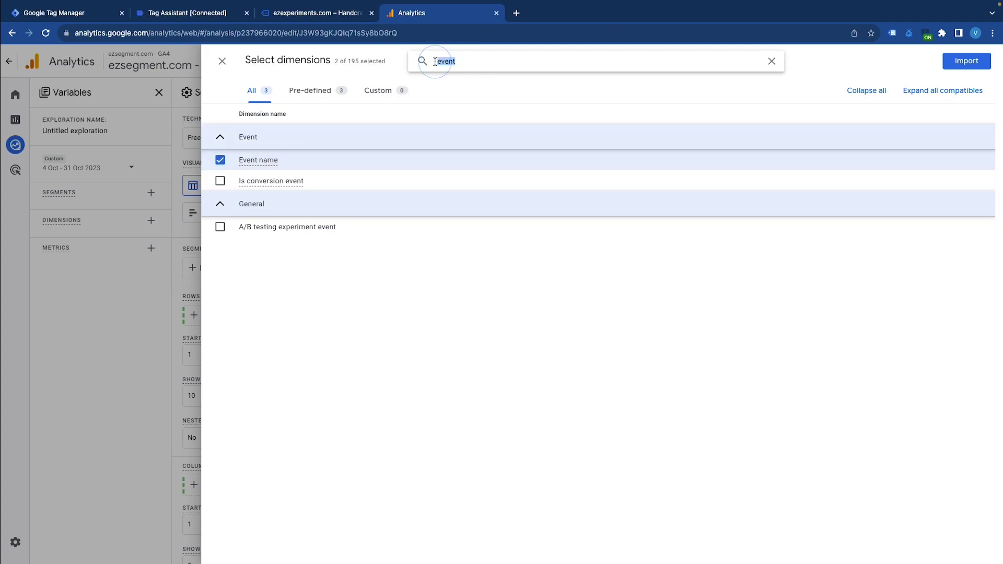
pyautogui.write('page')
pyautogui.click(219, 308)
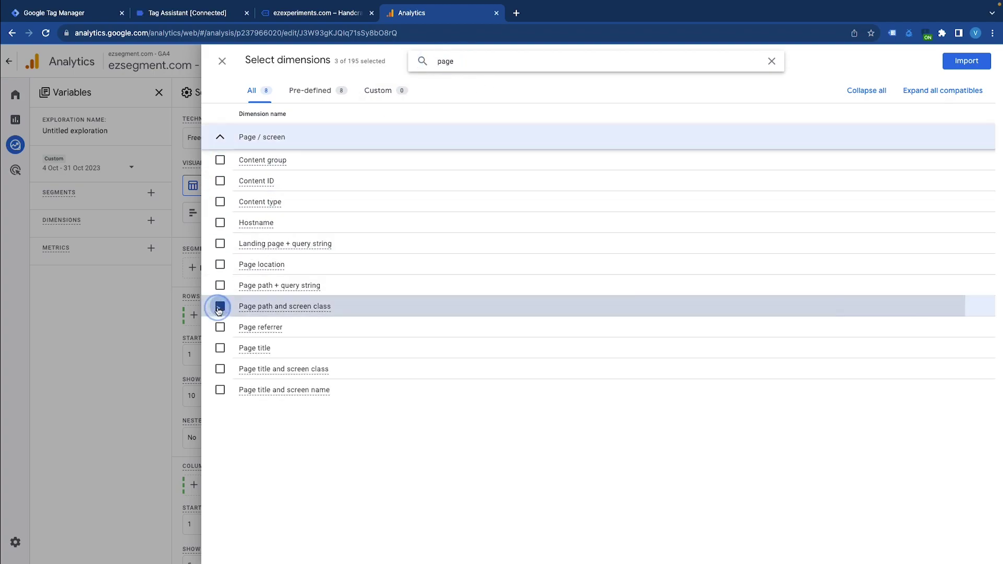
pyautogui.click(973, 64)
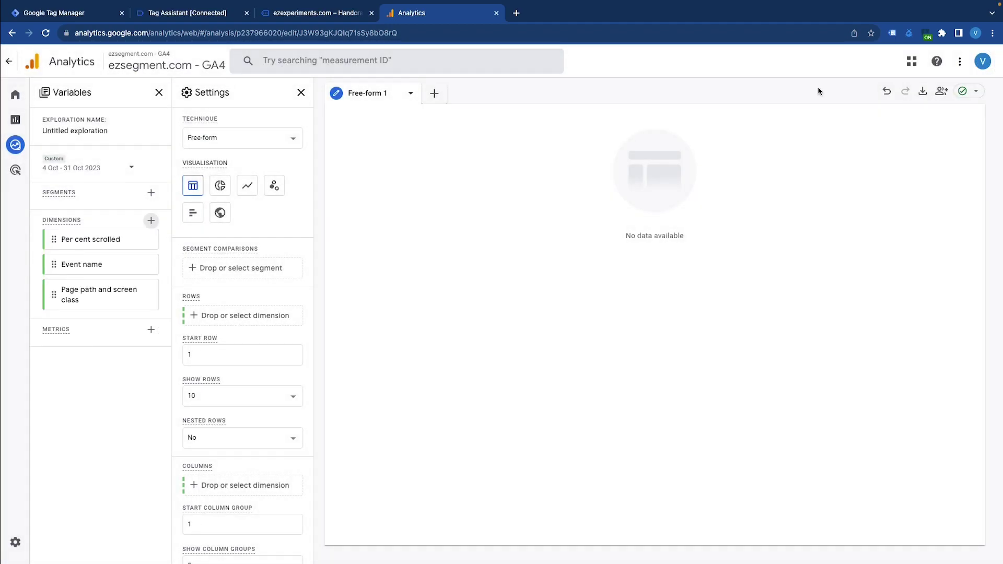
# Step: Import the Total users metric into the exploration
pyautogui.click(151, 330)
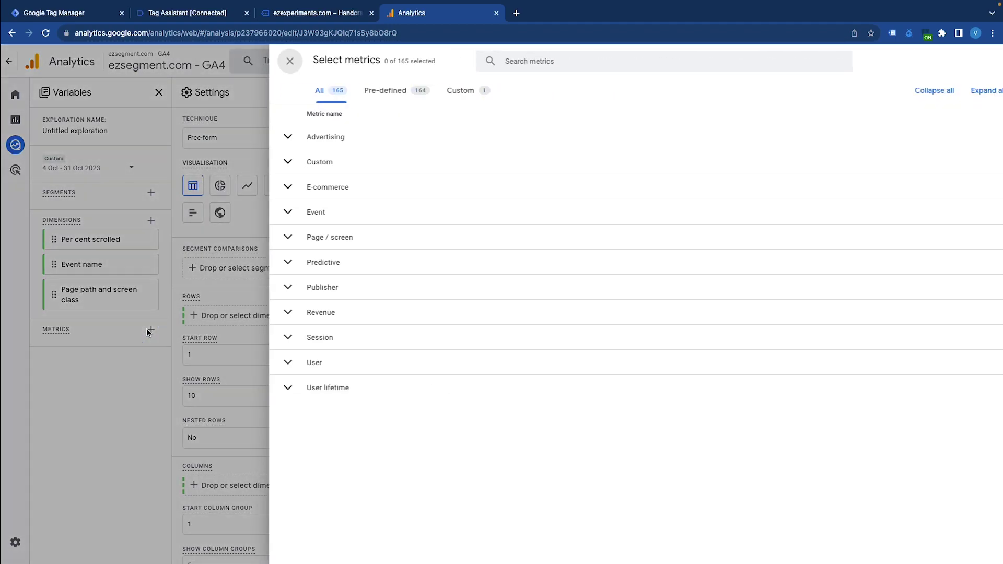
pyautogui.click(475, 56)
pyautogui.write('total users')
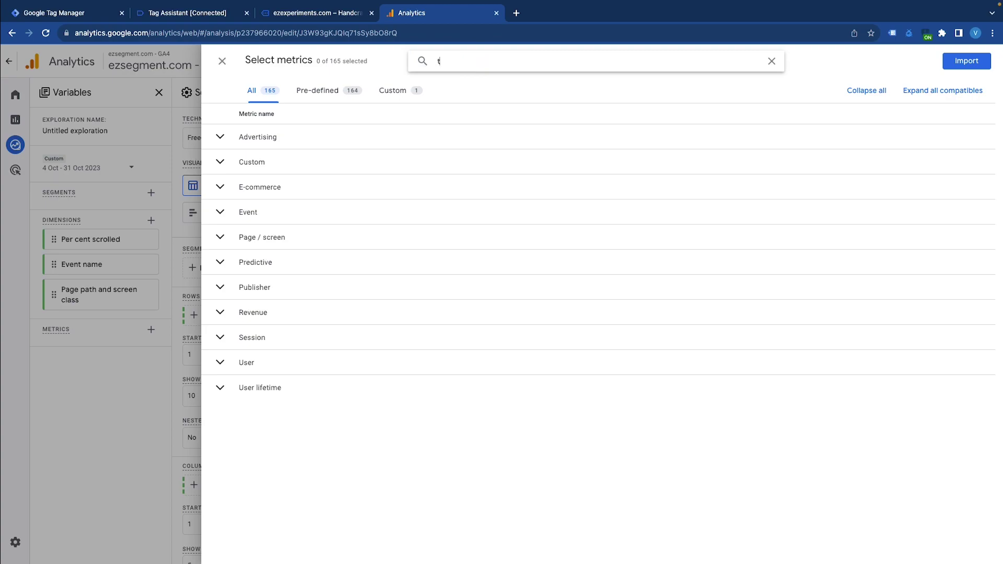
pyautogui.click(220, 161)
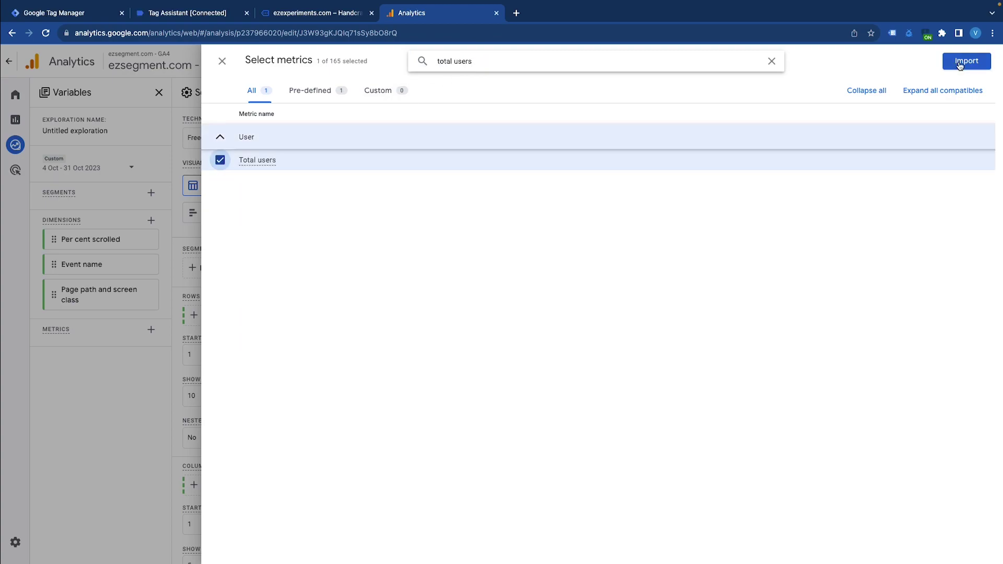
pyautogui.click(961, 62)
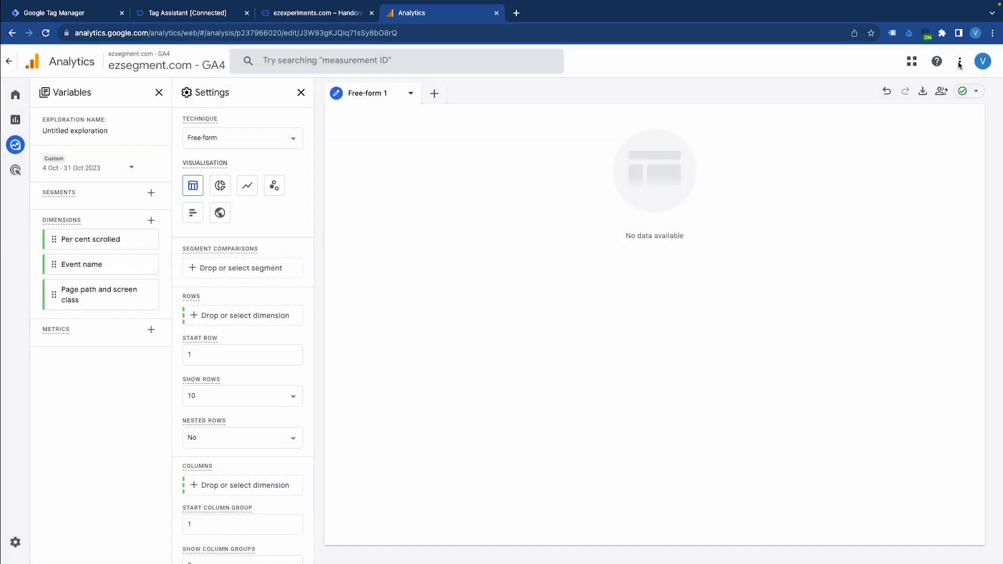
# Step: Put Page path and screen class and Per cent scrolled in rows, Total users as values
pyautogui.doubleClick(100, 297)
pyautogui.doubleClick(127, 247)
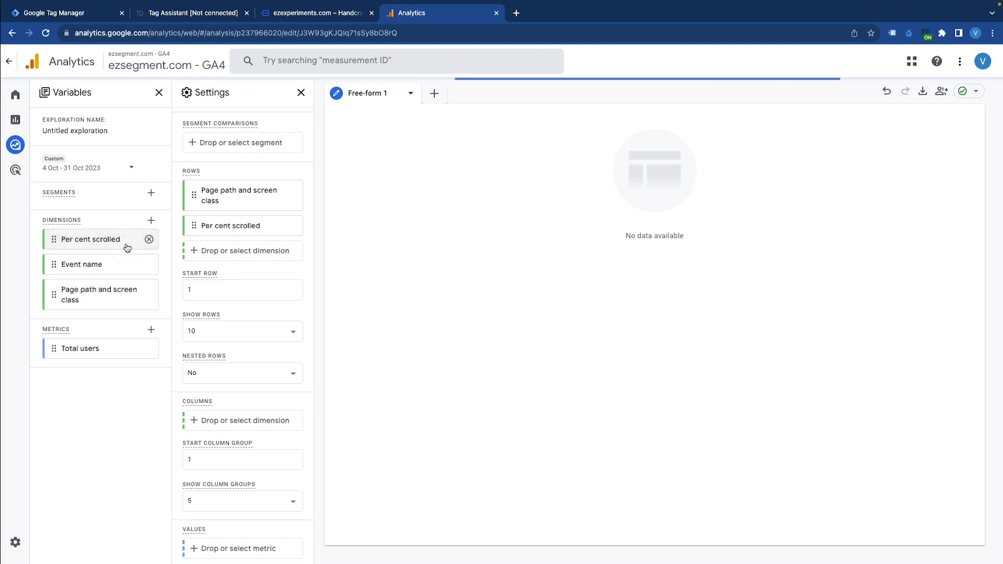
pyautogui.doubleClick(117, 357)
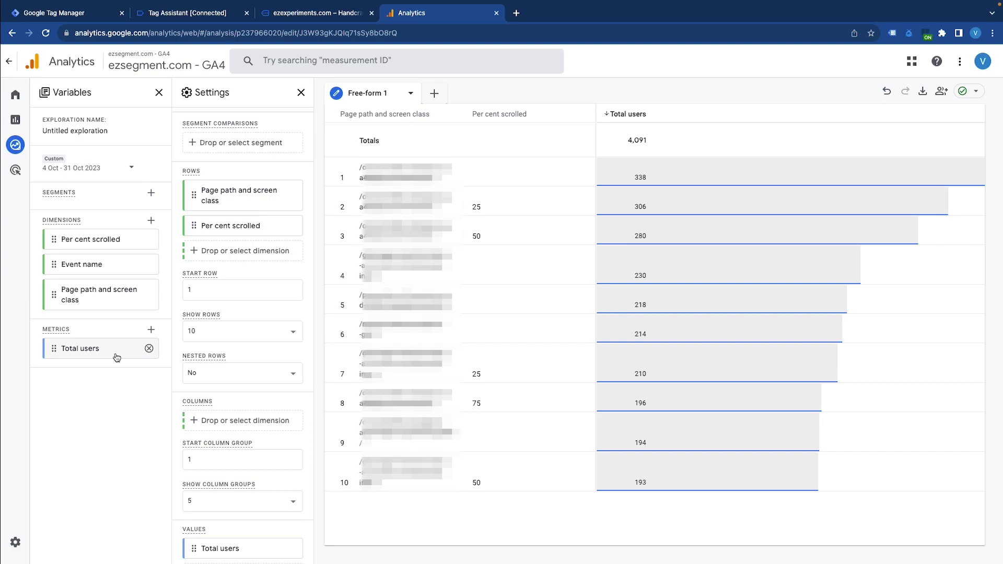
# Step: Filter the table to Event name exactly matches 'scroll', dropping the total to 3,325 users
pyautogui.scroll(-3, 251, 392)
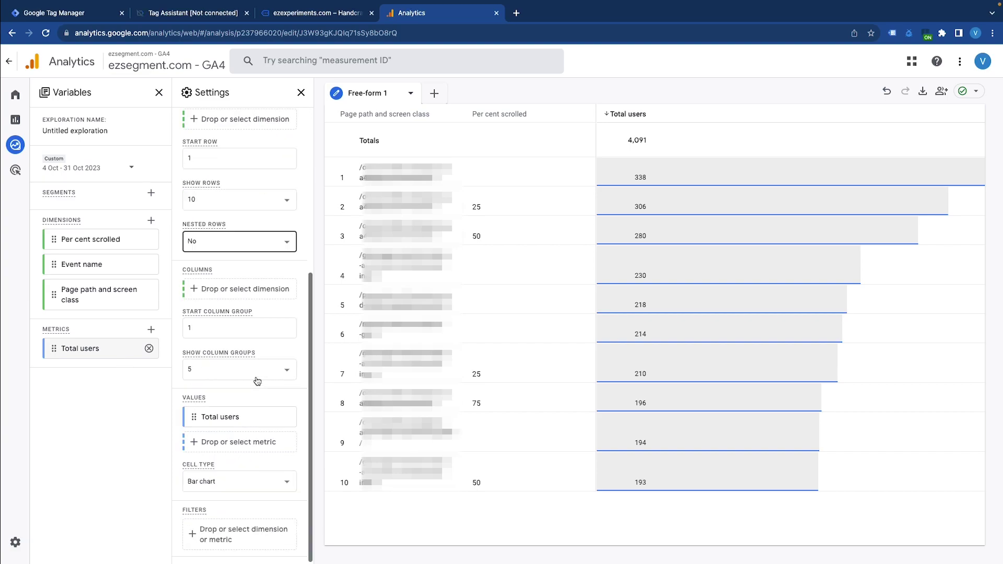
pyautogui.click(260, 528)
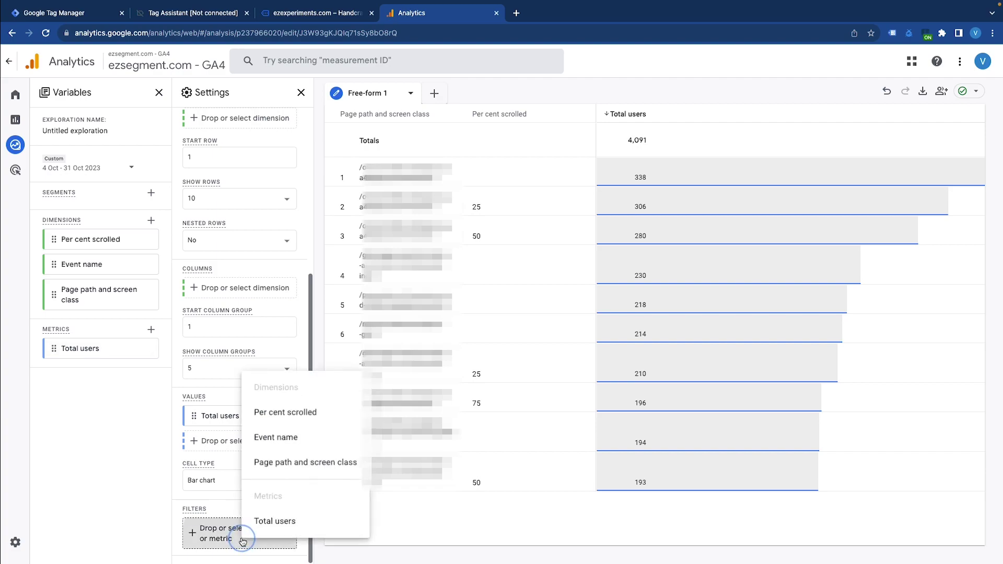
pyautogui.click(276, 437)
pyautogui.click(243, 442)
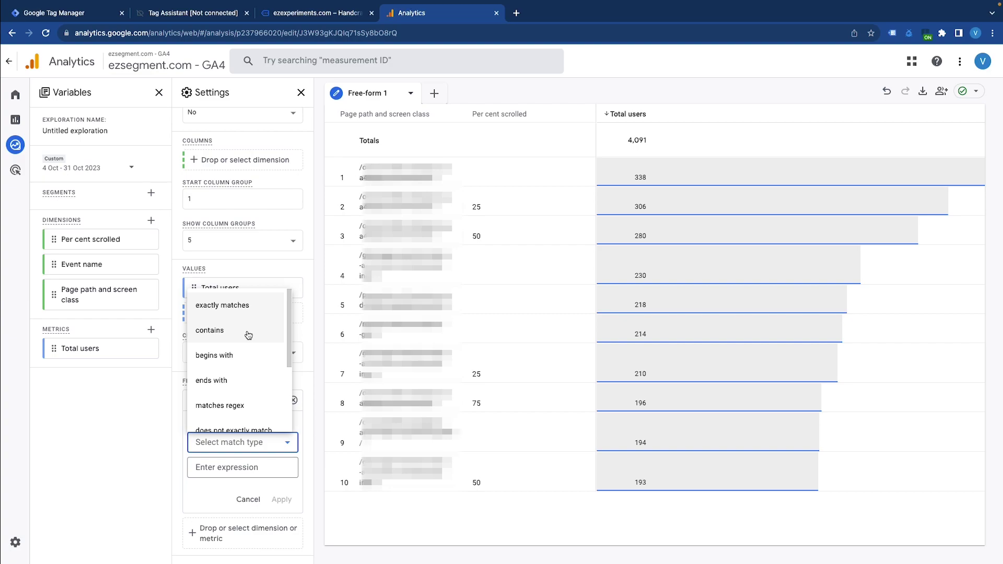
pyautogui.click(239, 307)
pyautogui.click(228, 465)
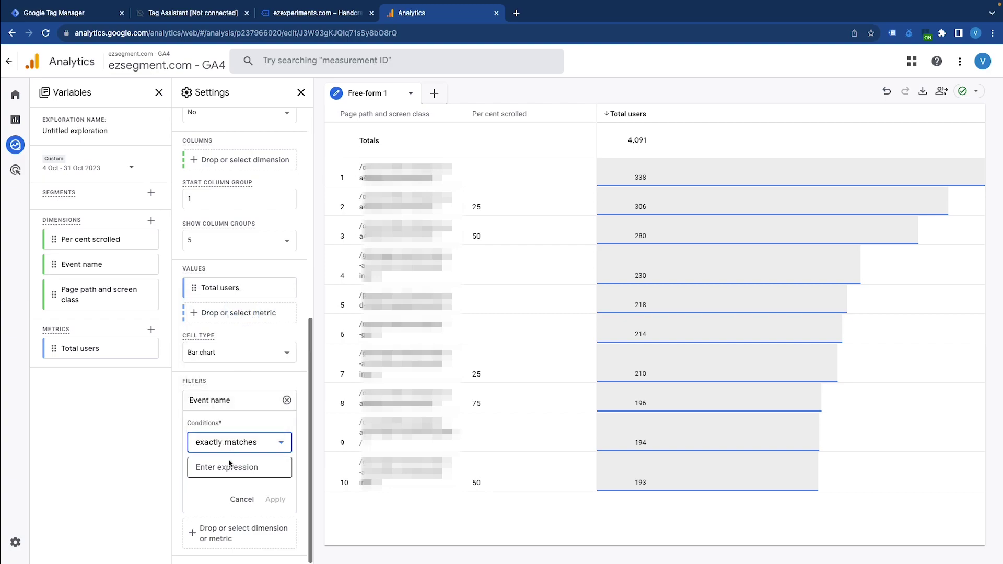
pyautogui.write('scroll')
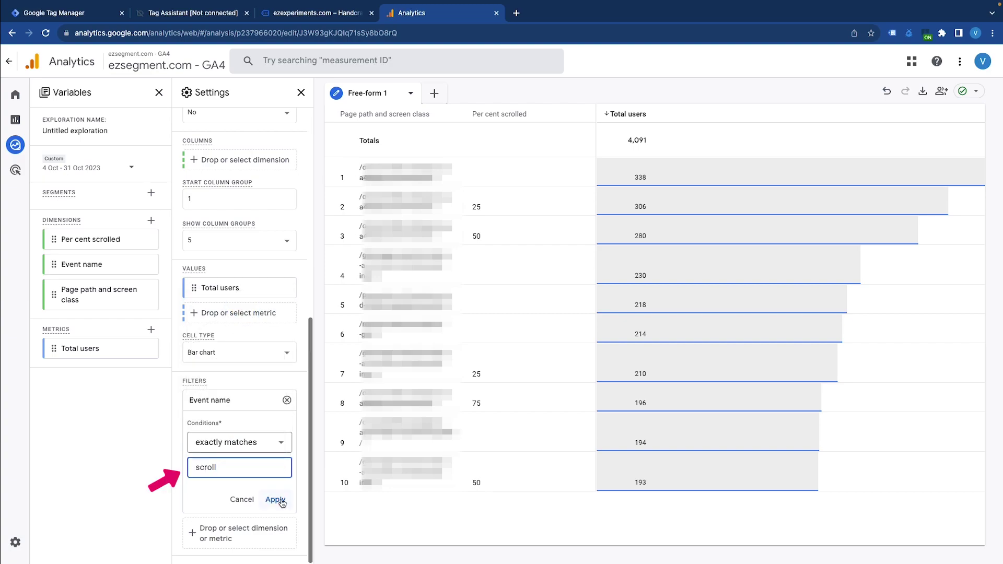
pyautogui.press('Return')
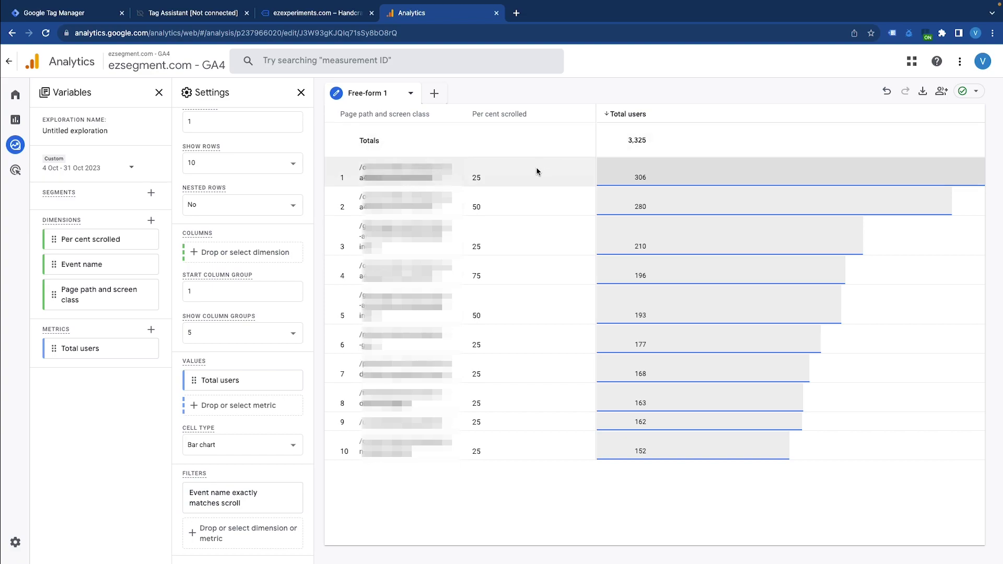
# Step: Make Per cent scrolled the table columns, splitting users into 25, 50, 75 and 90 groups
pyautogui.scroll(5, 257, 359)
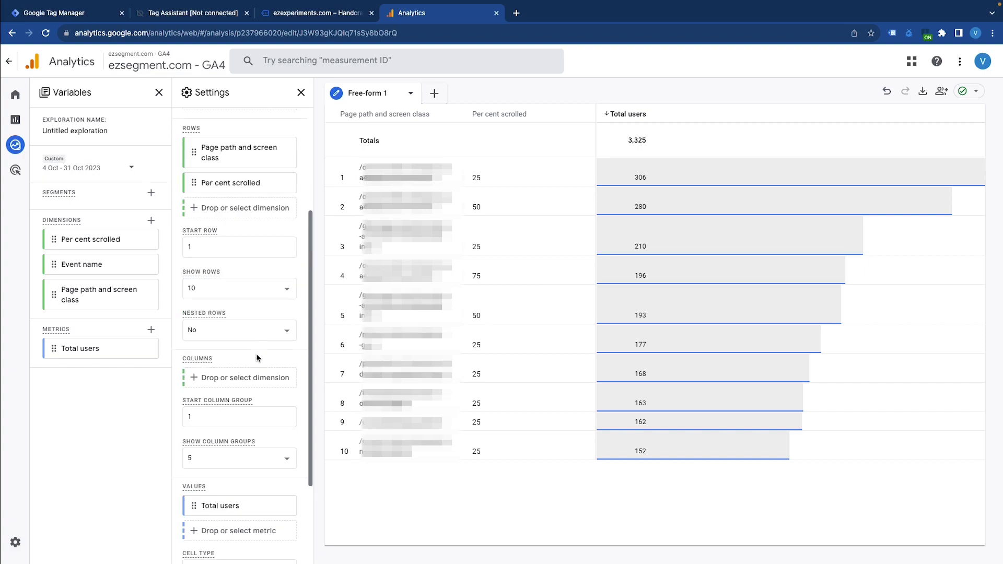
pyautogui.moveTo(248, 305)
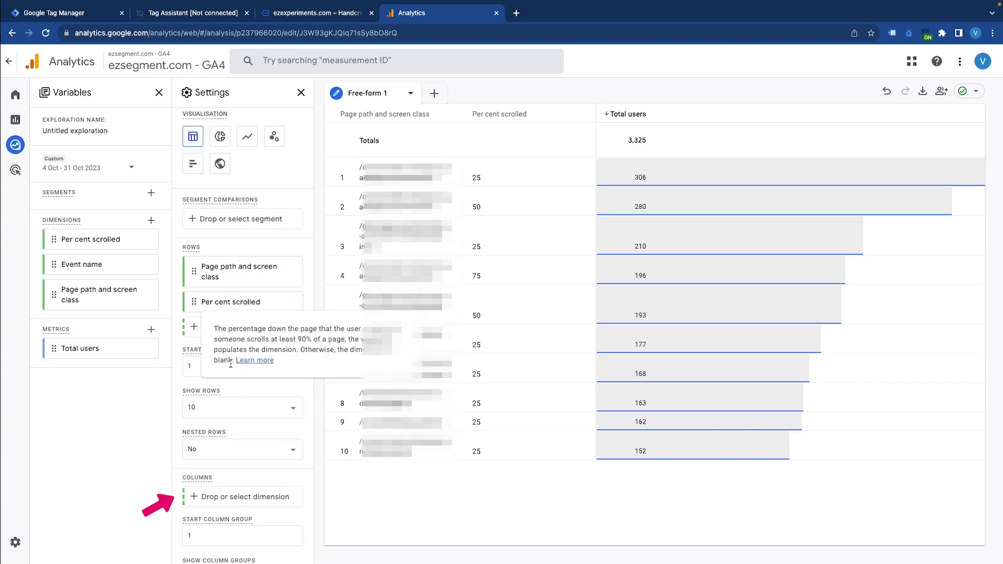
pyautogui.moveTo(231, 302); pyautogui.dragTo(223, 485)
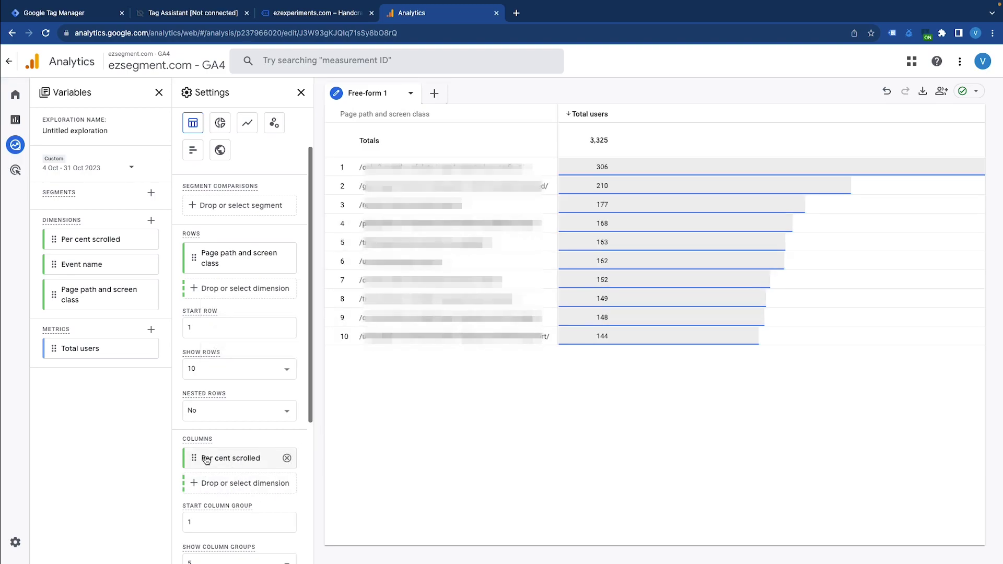
pyautogui.click(287, 458)
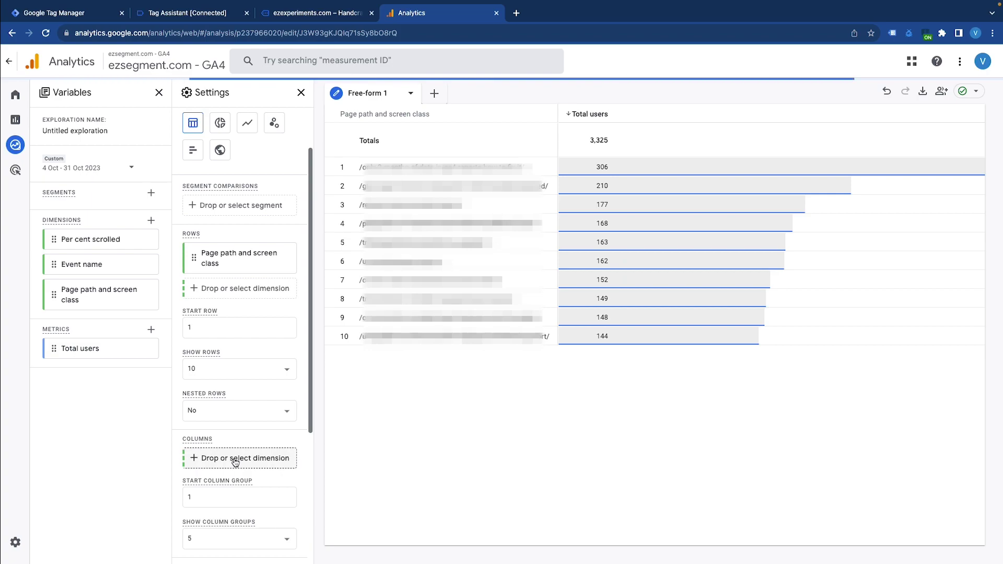
pyautogui.click(234, 461)
pyautogui.click(265, 475)
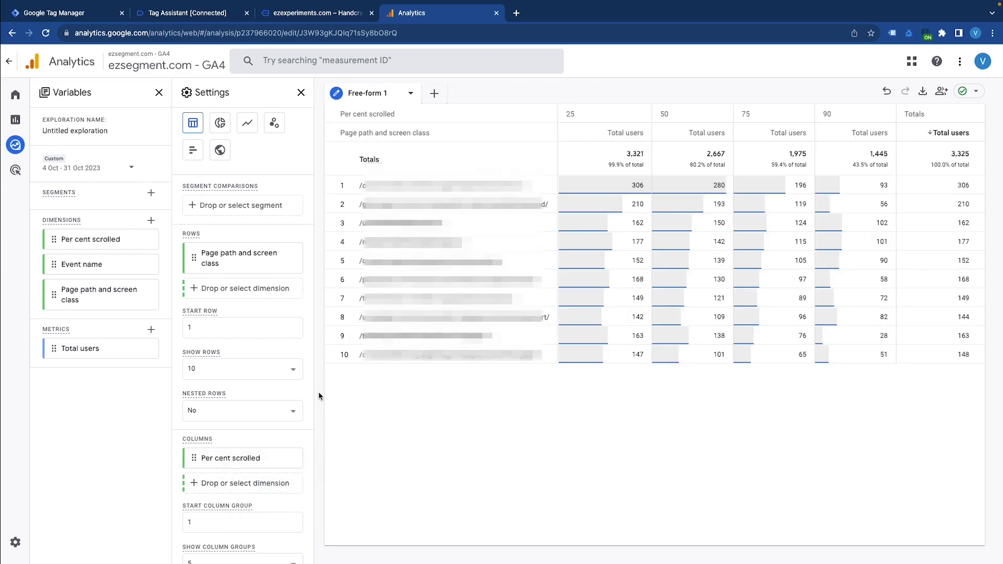